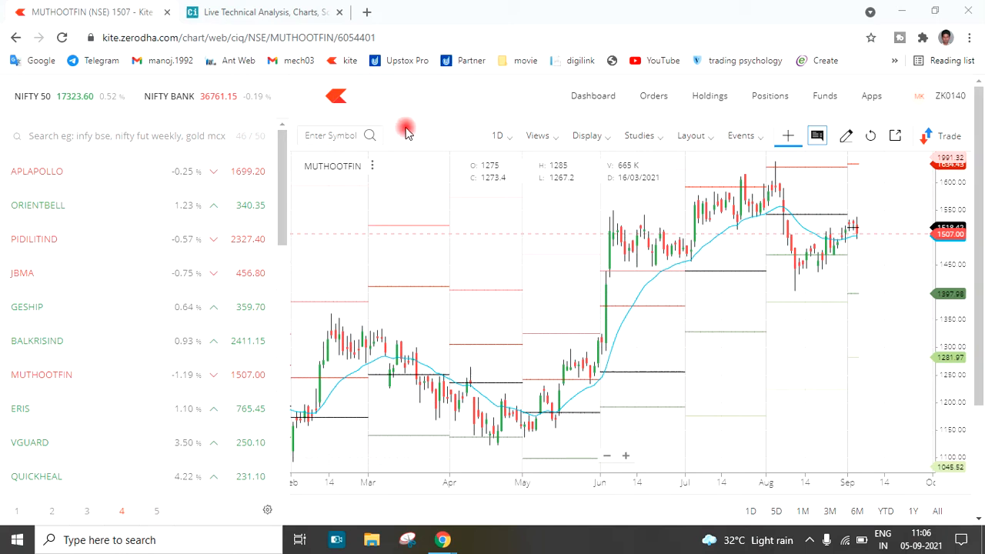
Switch to the Chartink website and look through the home page's most inked charts and today's top trending scans
{"action": "left_click", "coordinate": [275, 10]}
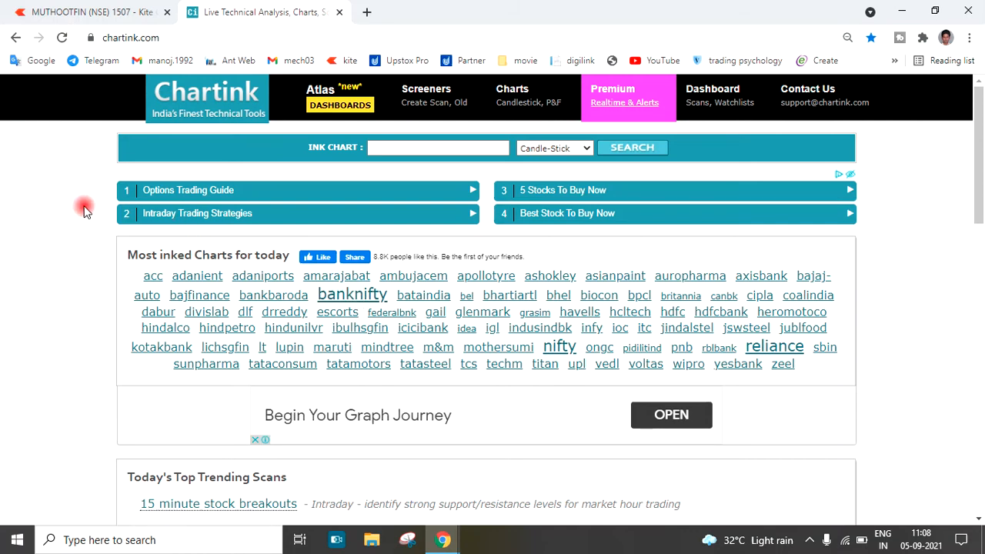
{"action": "left_click", "coordinate": [243, 34]}
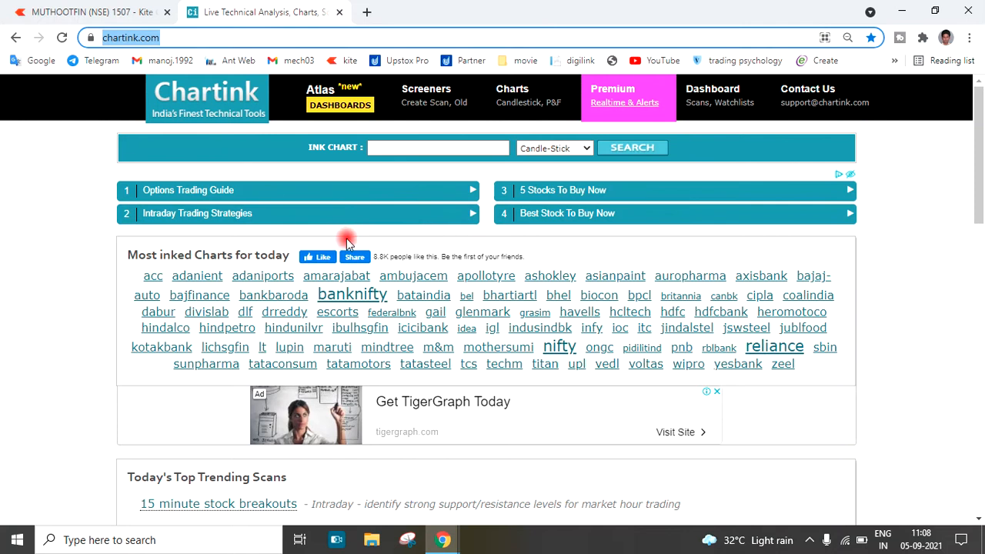
{"action": "scroll", "coordinate": [347, 242], "scroll_direction": "down", "scroll_amount": 3}
{"action": "scroll", "coordinate": [347, 242], "scroll_direction": "up", "scroll_amount": 3}
{"action": "scroll", "coordinate": [348, 243], "scroll_direction": "down", "scroll_amount": 2}
{"action": "scroll", "coordinate": [349, 244], "scroll_direction": "down", "scroll_amount": 1}
{"action": "scroll", "coordinate": [127, 355], "scroll_direction": "down", "scroll_amount": 3}
{"action": "scroll", "coordinate": [119, 260], "scroll_direction": "down", "scroll_amount": 5}
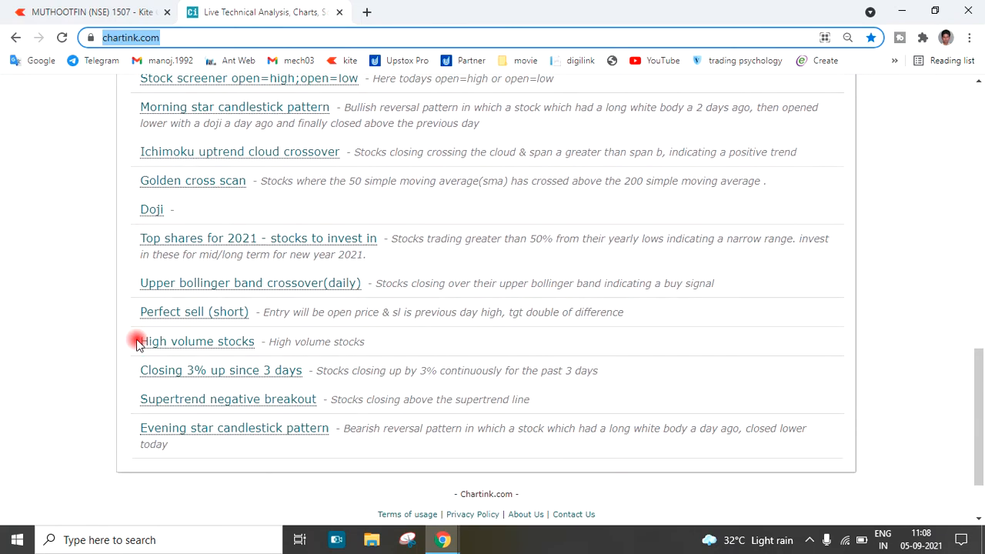
{"action": "scroll", "coordinate": [136, 341], "scroll_direction": "up", "scroll_amount": 4}
{"action": "scroll", "coordinate": [202, 294], "scroll_direction": "up", "scroll_amount": 5}
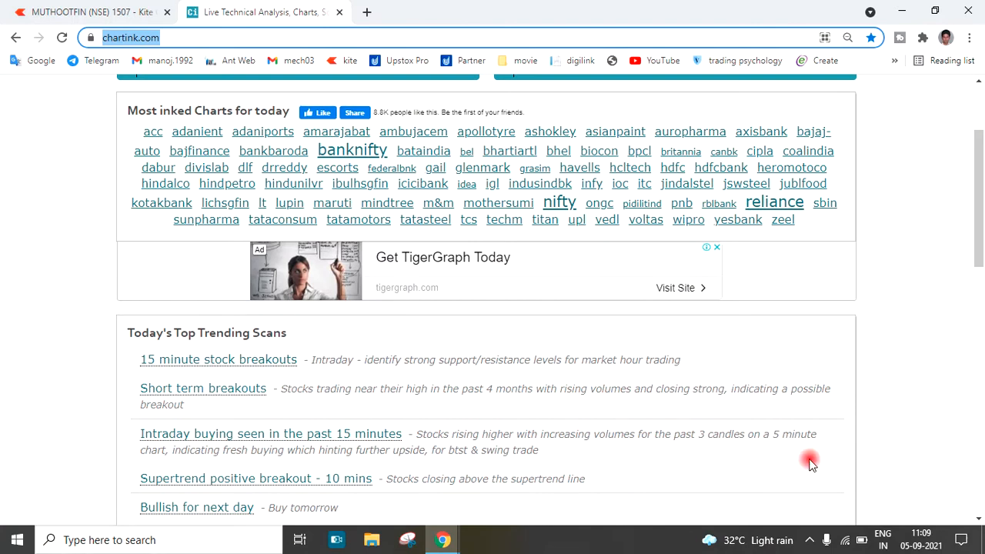
{"action": "scroll", "coordinate": [624, 202], "scroll_direction": "up", "scroll_amount": 2}
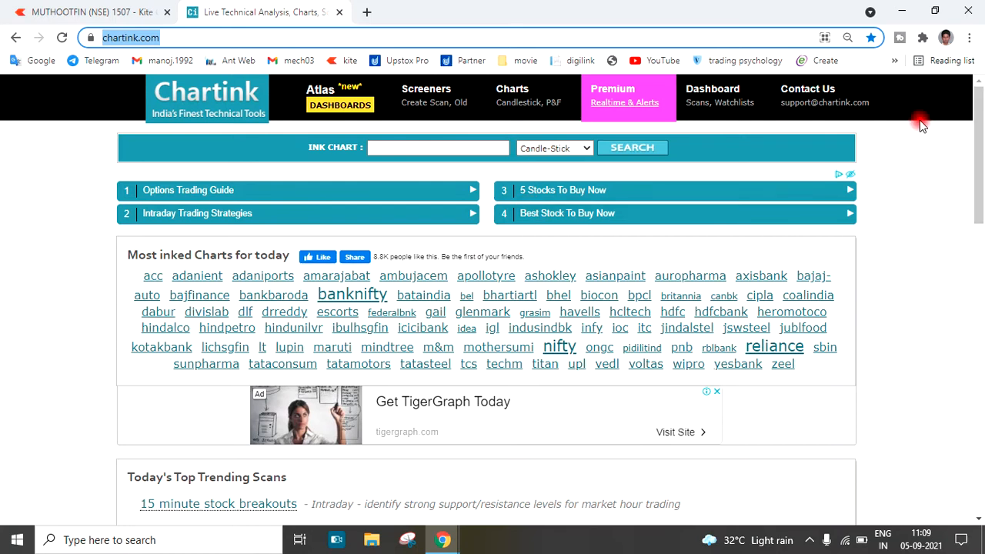
Open Chartink's stock screener for creating a scan and review its page, including the filter condition line and the video guide
{"action": "left_click", "coordinate": [426, 111]}
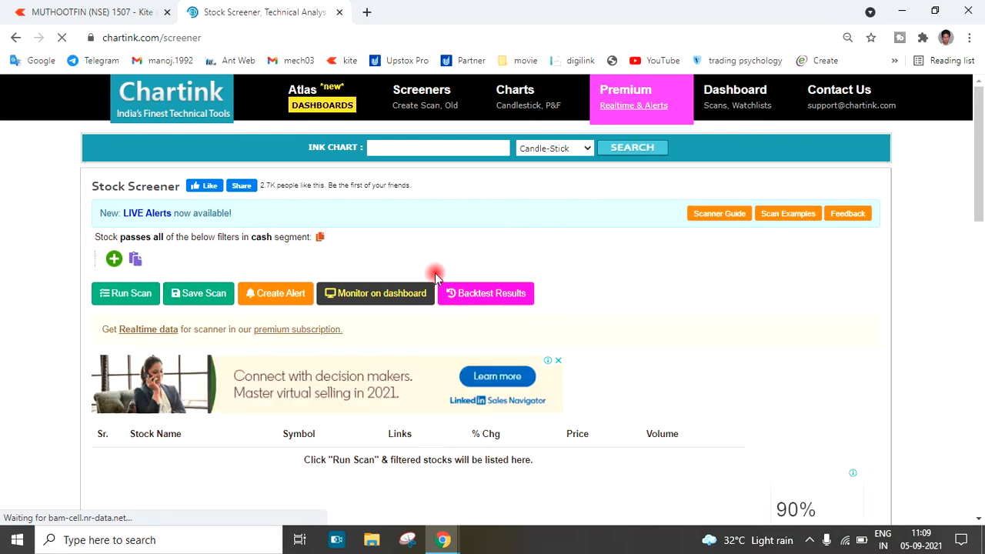
{"action": "scroll", "coordinate": [519, 275], "scroll_direction": "down", "scroll_amount": 1}
{"action": "scroll", "coordinate": [504, 275], "scroll_direction": "up", "scroll_amount": 1}
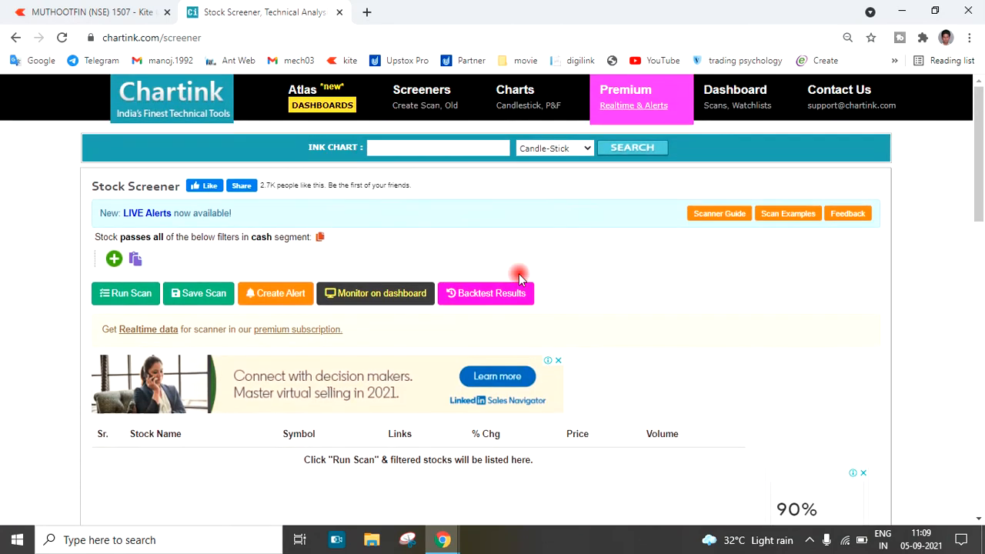
{"action": "scroll", "coordinate": [154, 382], "scroll_direction": "down", "scroll_amount": 5}
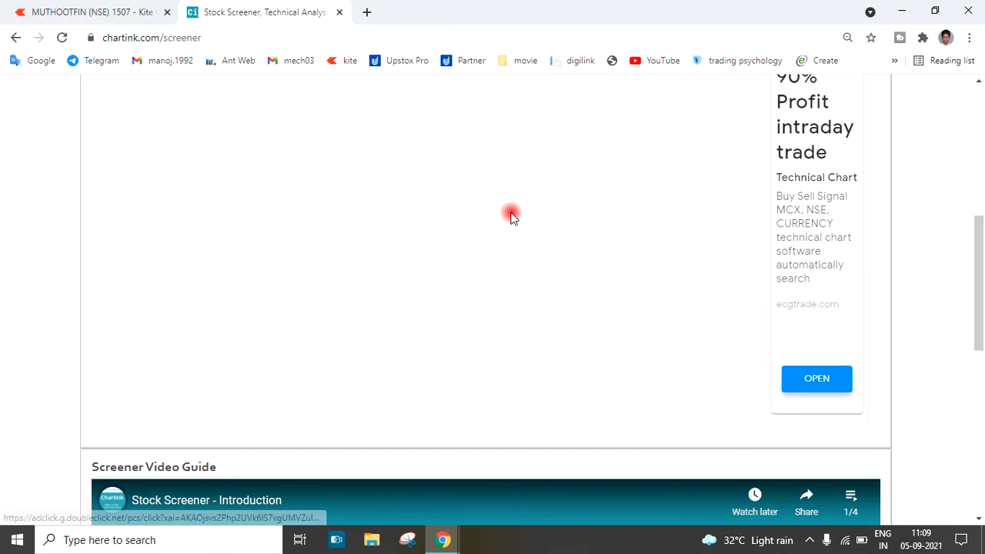
{"action": "scroll", "coordinate": [314, 349], "scroll_direction": "down", "scroll_amount": 2}
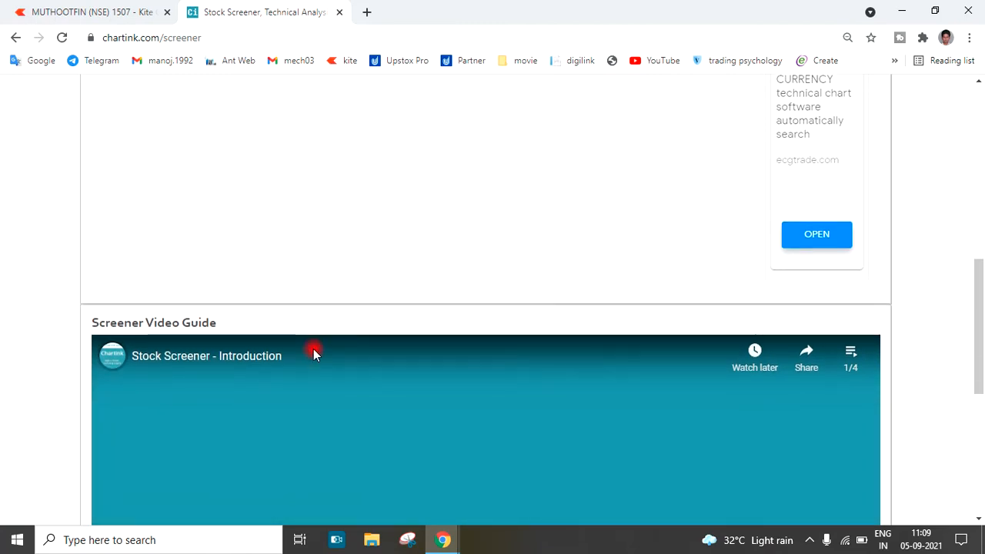
{"action": "scroll", "coordinate": [314, 349], "scroll_direction": "up", "scroll_amount": 10}
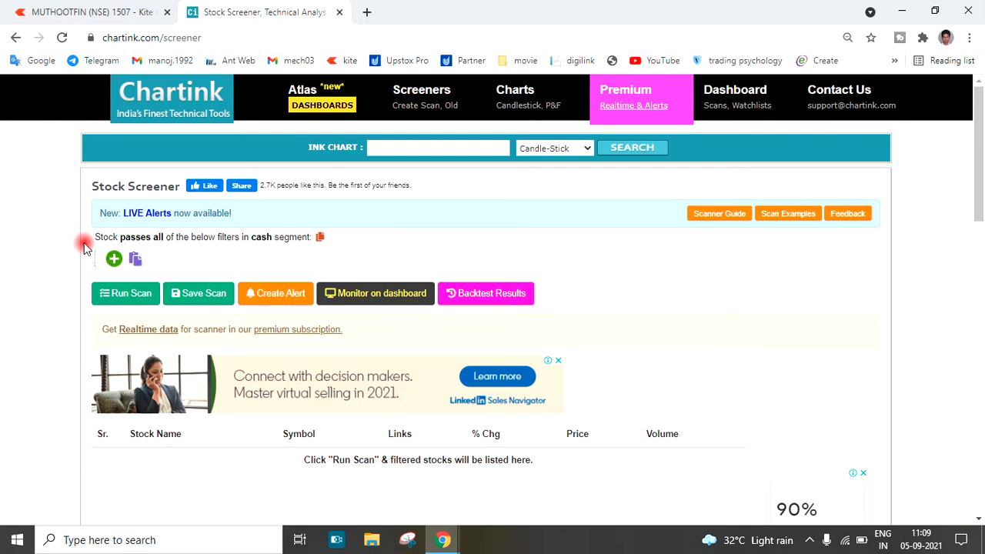
{"action": "left_click_drag", "start_coordinate": [83, 239], "coordinate": [374, 249]}
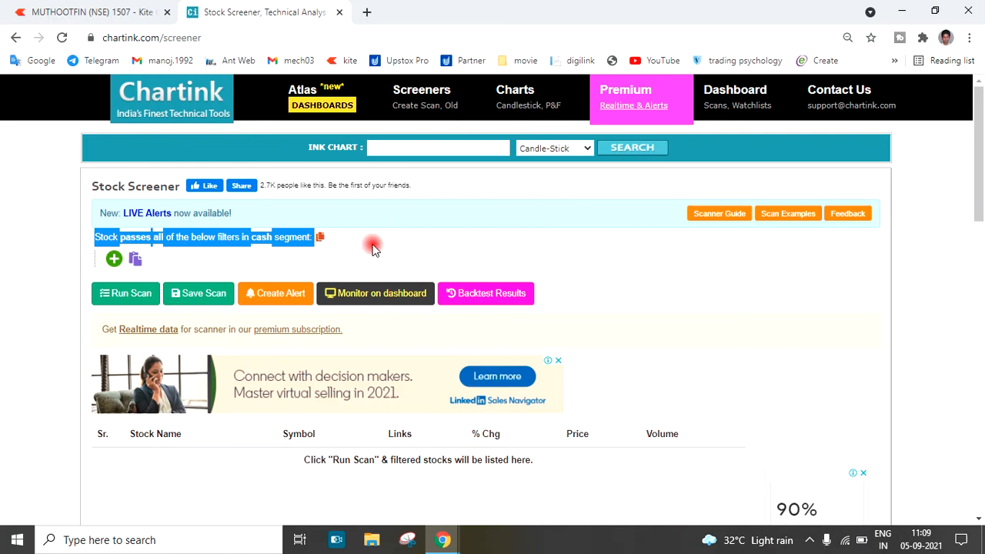
{"action": "left_click", "coordinate": [374, 248]}
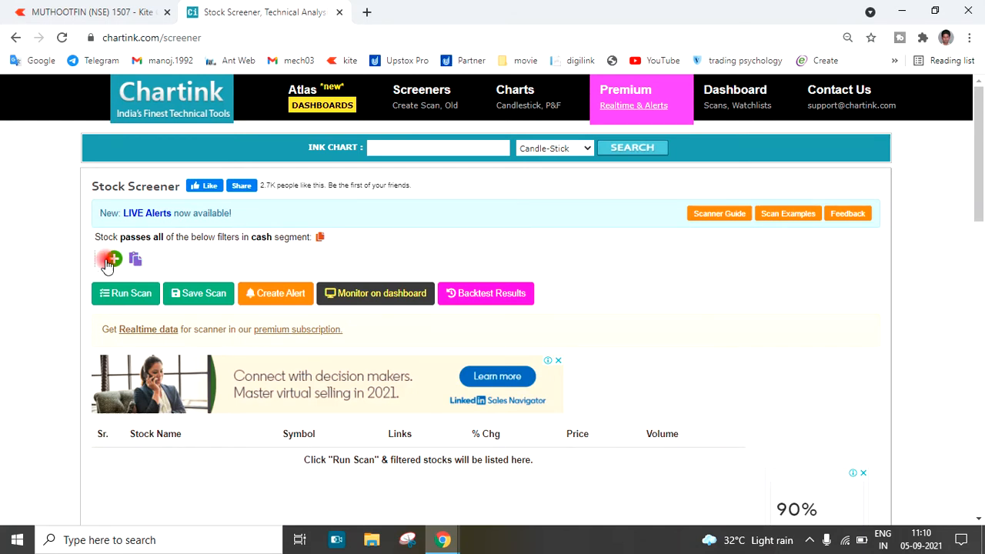
{"action": "left_click", "coordinate": [489, 542]}
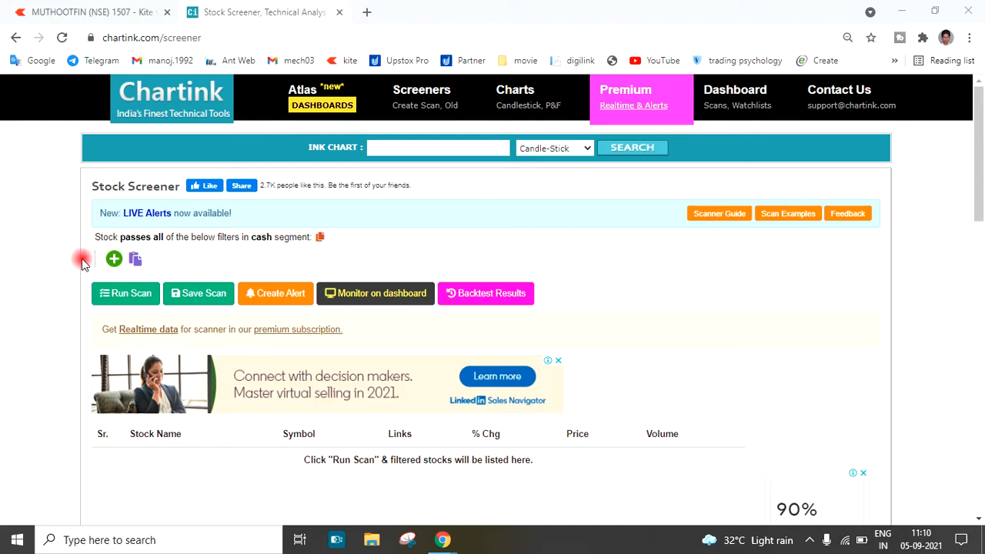
{"action": "left_click", "coordinate": [113, 260]}
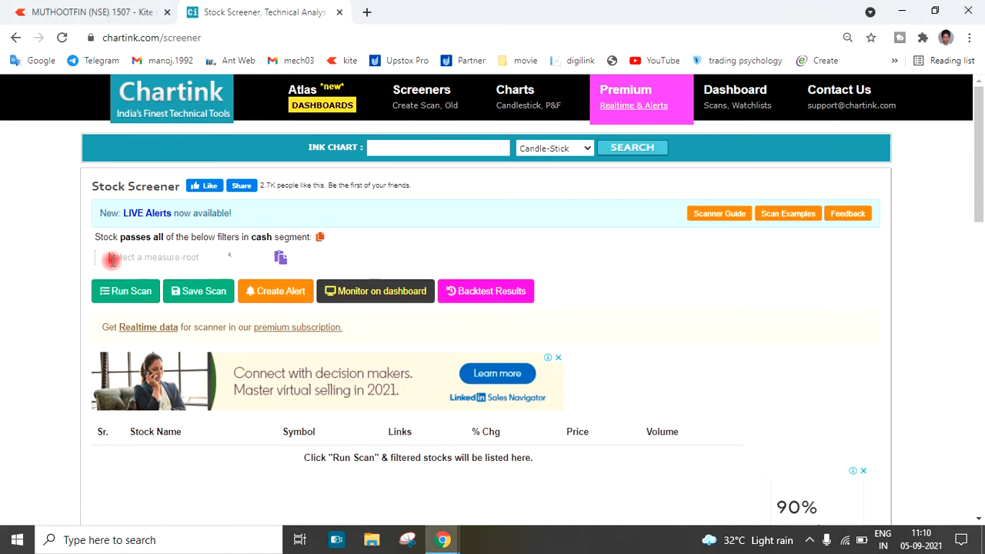
{"action": "left_click", "coordinate": [50, 254]}
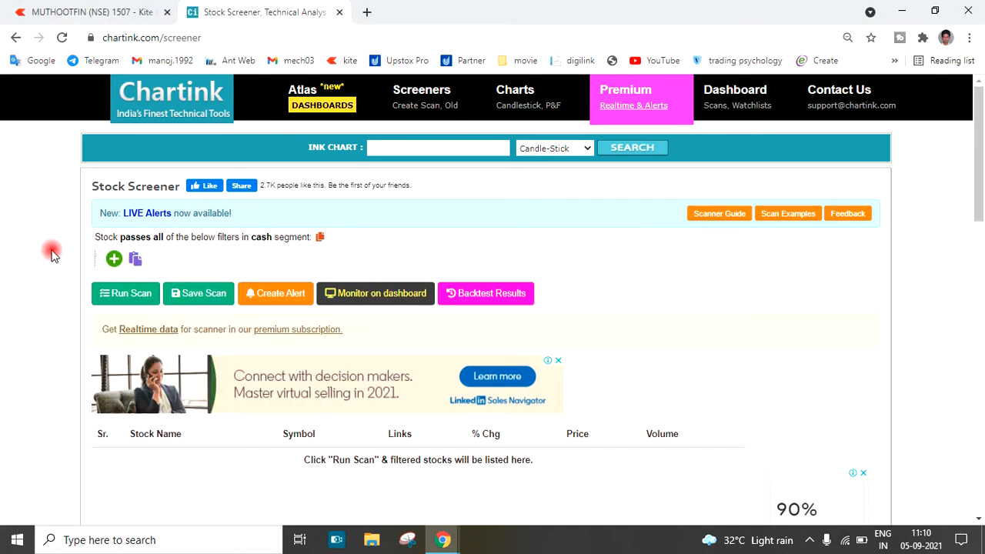
Start a new scan filter and examine the available stock attributes, trade book fields, order book fields, group functions and math functions
{"action": "left_click", "coordinate": [113, 262]}
{"action": "scroll", "coordinate": [110, 260], "scroll_direction": "down", "scroll_amount": 1}
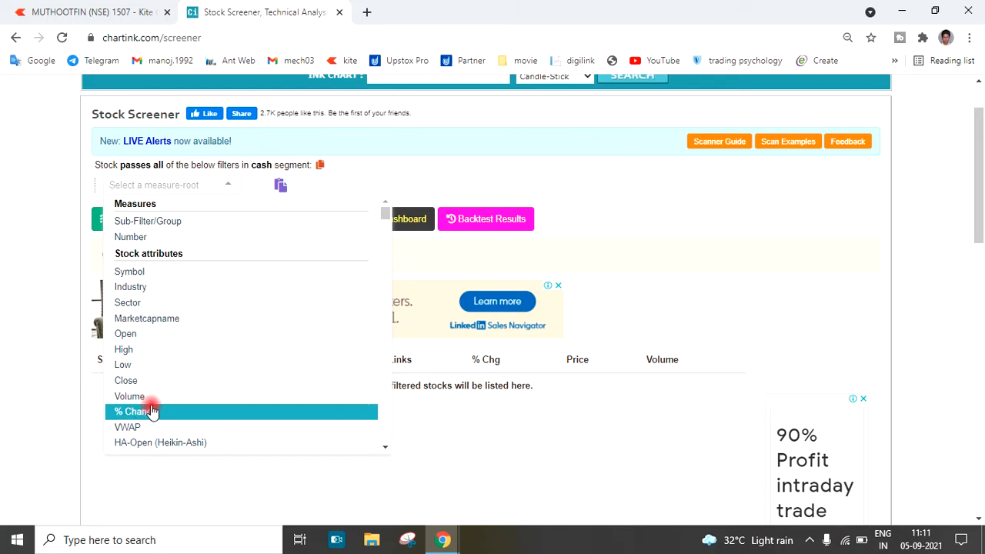
{"action": "scroll", "coordinate": [185, 306], "scroll_direction": "down", "scroll_amount": 2}
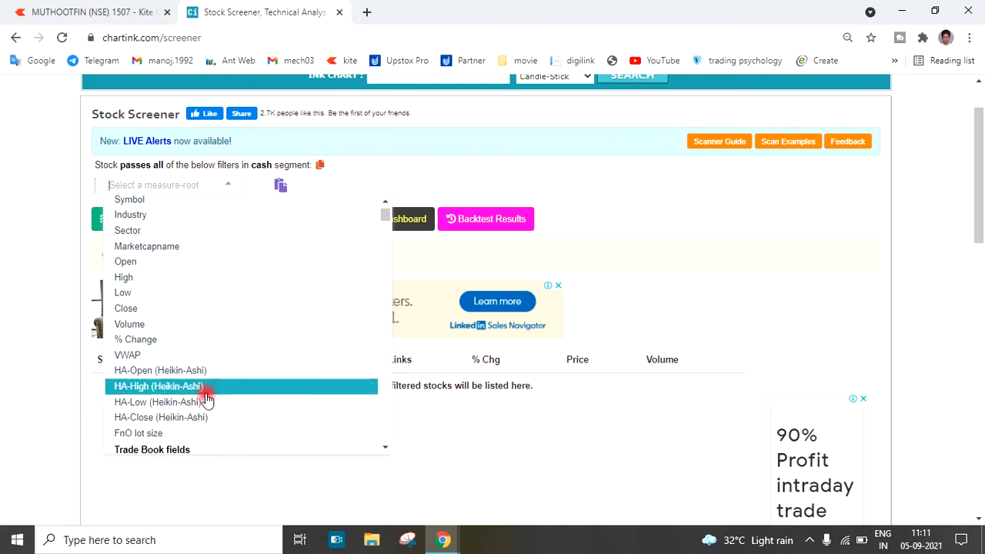
{"action": "scroll", "coordinate": [205, 408], "scroll_direction": "down", "scroll_amount": 1}
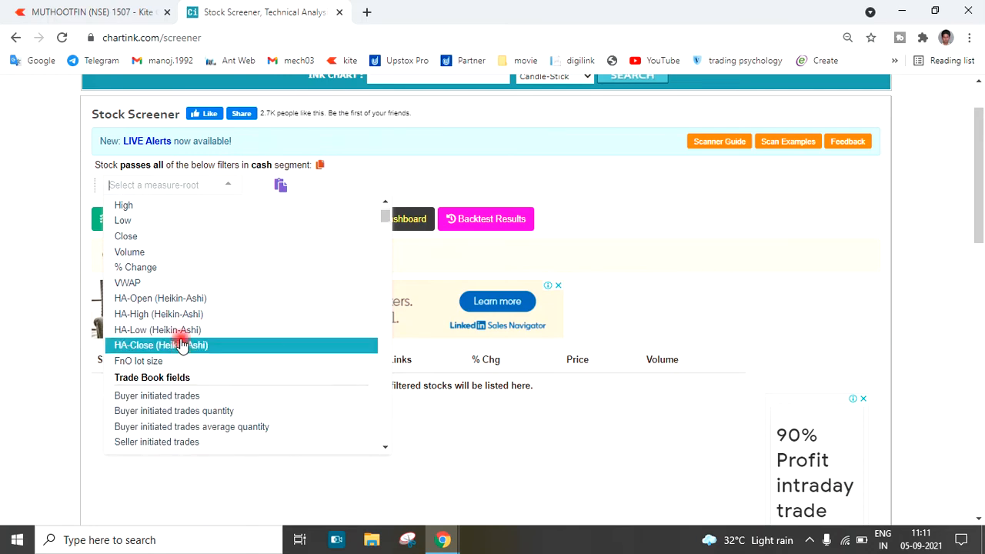
{"action": "scroll", "coordinate": [232, 286], "scroll_direction": "down", "scroll_amount": 1}
{"action": "scroll", "coordinate": [231, 285], "scroll_direction": "down", "scroll_amount": 1}
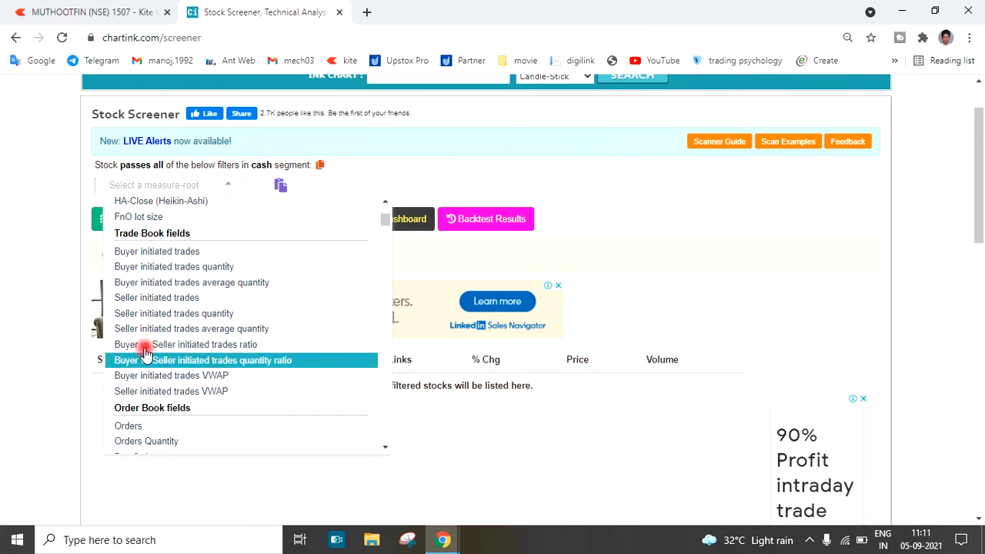
{"action": "scroll", "coordinate": [182, 266], "scroll_direction": "down", "scroll_amount": 1}
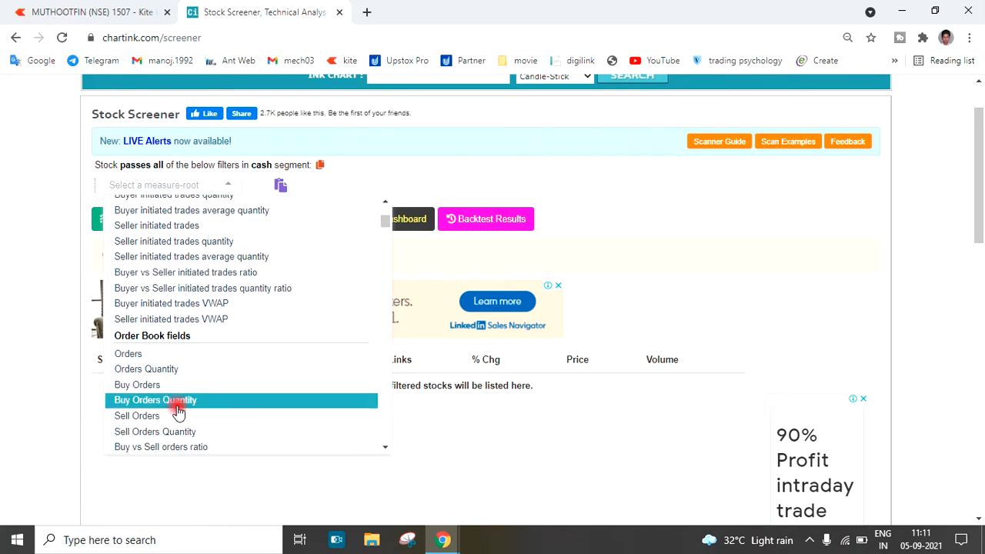
{"action": "scroll", "coordinate": [220, 328], "scroll_direction": "down", "scroll_amount": 1}
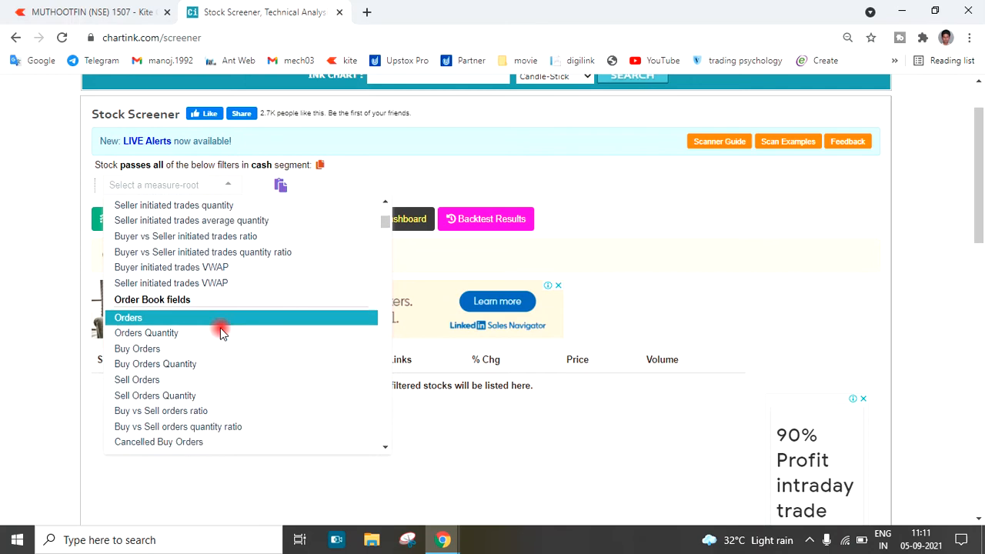
{"action": "scroll", "coordinate": [179, 382], "scroll_direction": "down", "scroll_amount": 1}
{"action": "scroll", "coordinate": [179, 383], "scroll_direction": "down", "scroll_amount": 4}
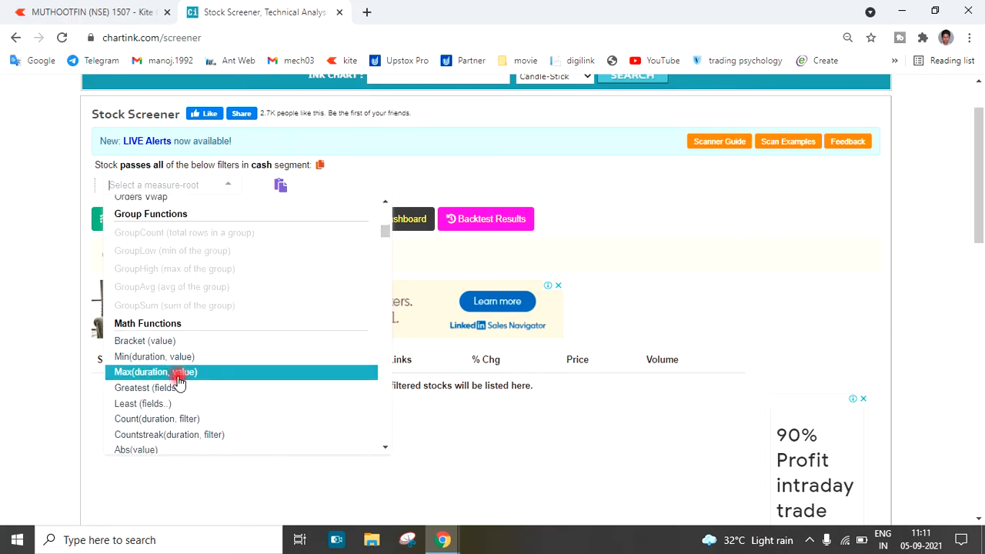
{"action": "scroll", "coordinate": [177, 370], "scroll_direction": "down", "scroll_amount": 1}
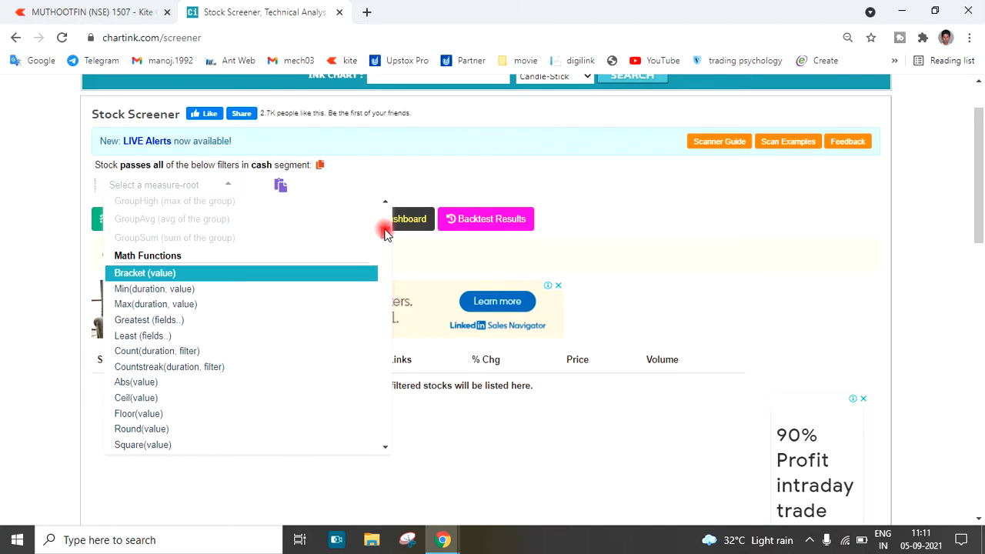
Examine the pivot points and technical indicators available as filter measures, from moving averages, Bollinger bands and Supertrend to Ichimoku, MACD, ADX and stochastics
{"action": "left_click_drag", "start_coordinate": [385, 231], "coordinate": [385, 250]}
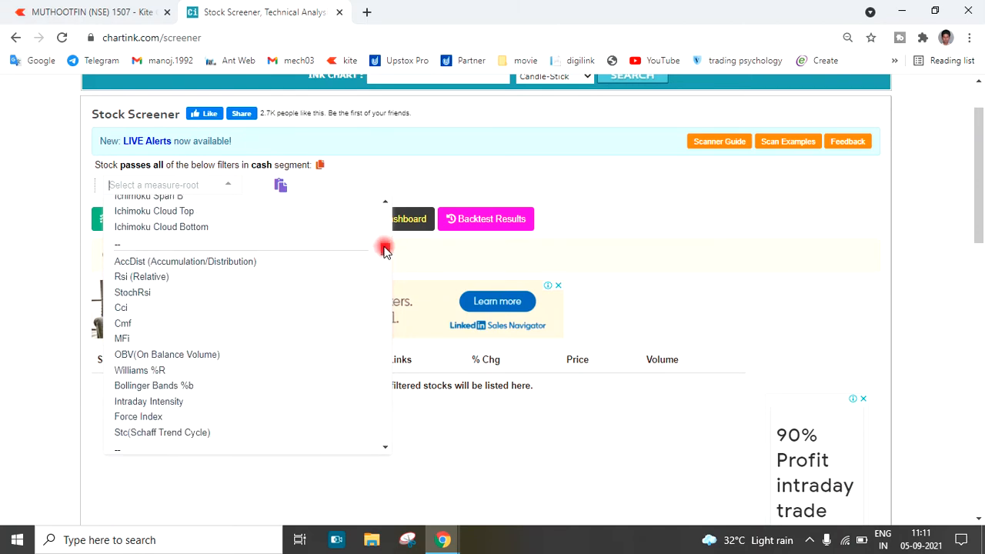
{"action": "scroll", "coordinate": [300, 239], "scroll_direction": "up", "scroll_amount": 3}
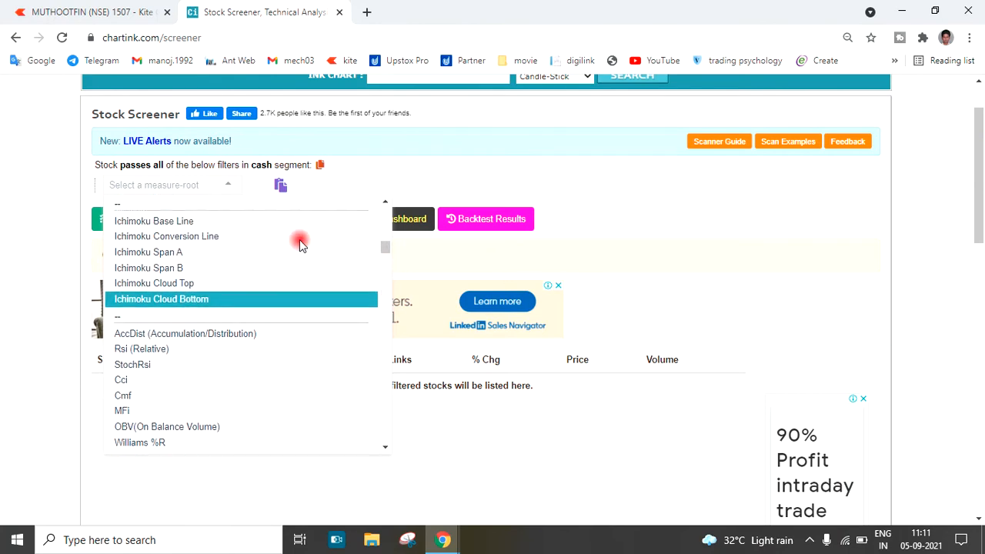
{"action": "scroll", "coordinate": [241, 354], "scroll_direction": "up", "scroll_amount": 3}
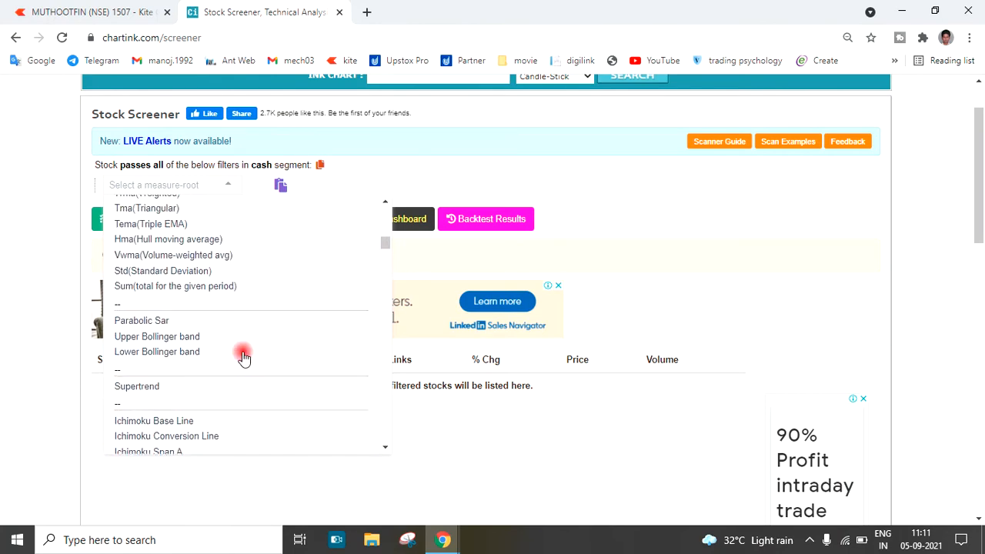
{"action": "scroll", "coordinate": [254, 323], "scroll_direction": "up", "scroll_amount": 1}
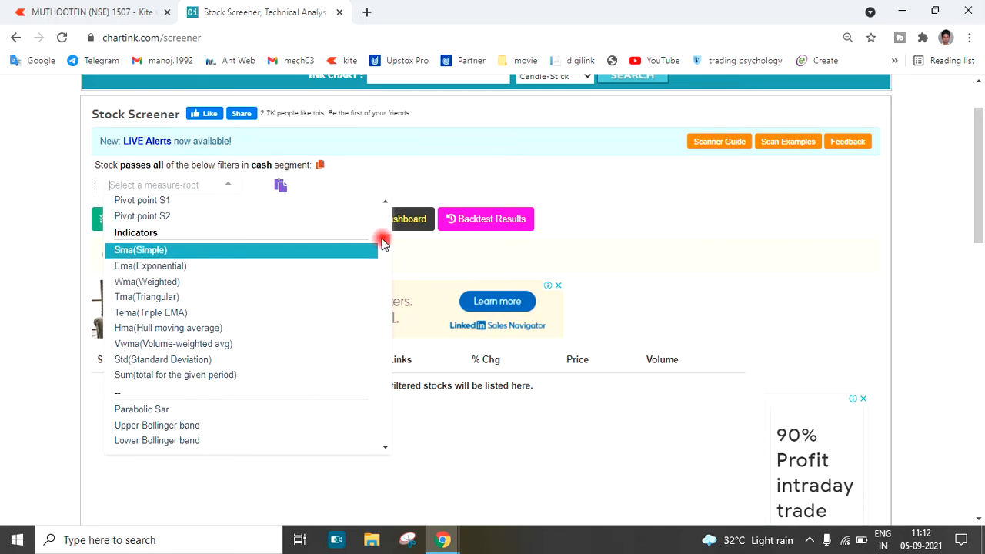
{"action": "scroll", "coordinate": [383, 240], "scroll_direction": "up", "scroll_amount": 2}
{"action": "scroll", "coordinate": [308, 261], "scroll_direction": "up", "scroll_amount": 1}
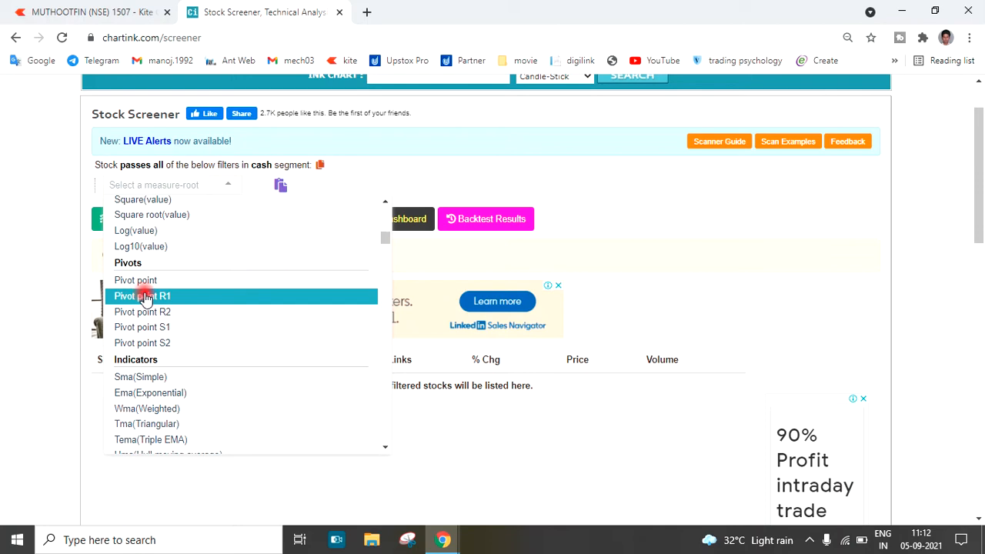
{"action": "scroll", "coordinate": [145, 297], "scroll_direction": "down", "scroll_amount": 1}
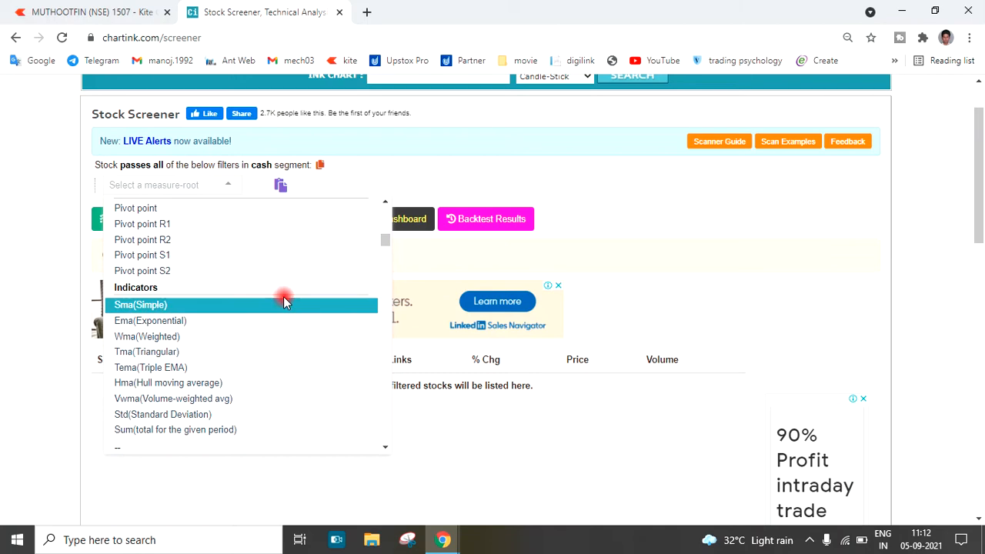
{"action": "scroll", "coordinate": [271, 281], "scroll_direction": "down", "scroll_amount": 1}
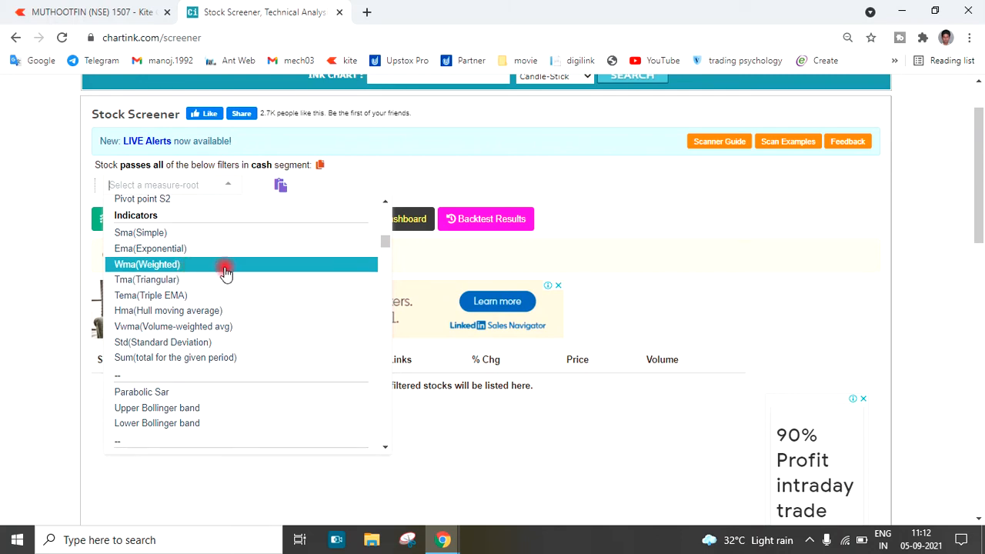
{"action": "scroll", "coordinate": [249, 307], "scroll_direction": "down", "scroll_amount": 3}
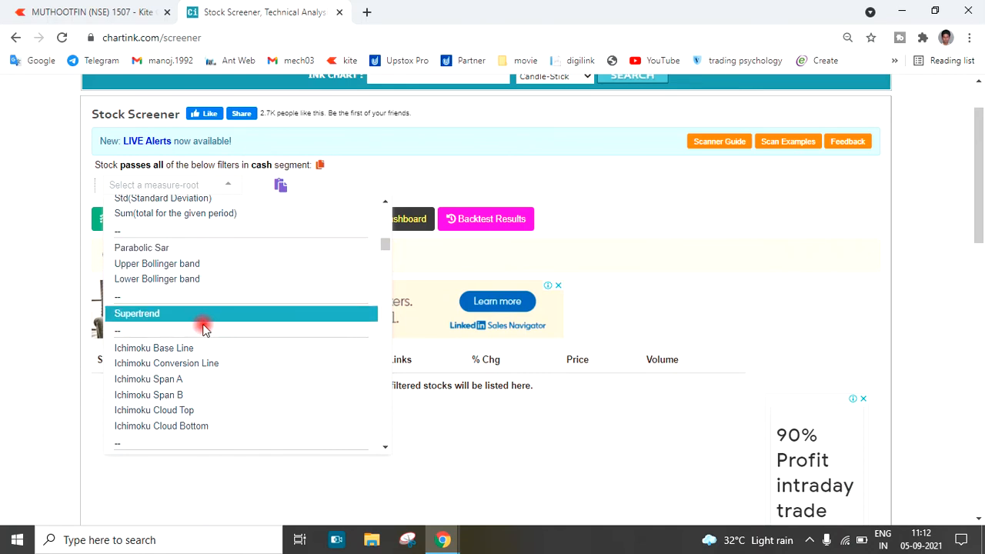
{"action": "scroll", "coordinate": [235, 254], "scroll_direction": "down", "scroll_amount": 4}
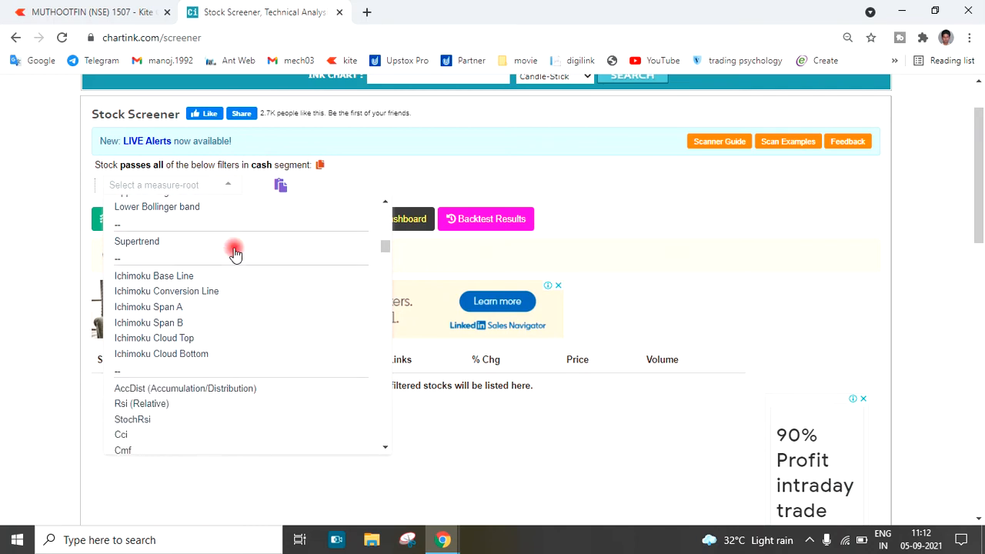
{"action": "scroll", "coordinate": [235, 254], "scroll_direction": "down", "scroll_amount": 3}
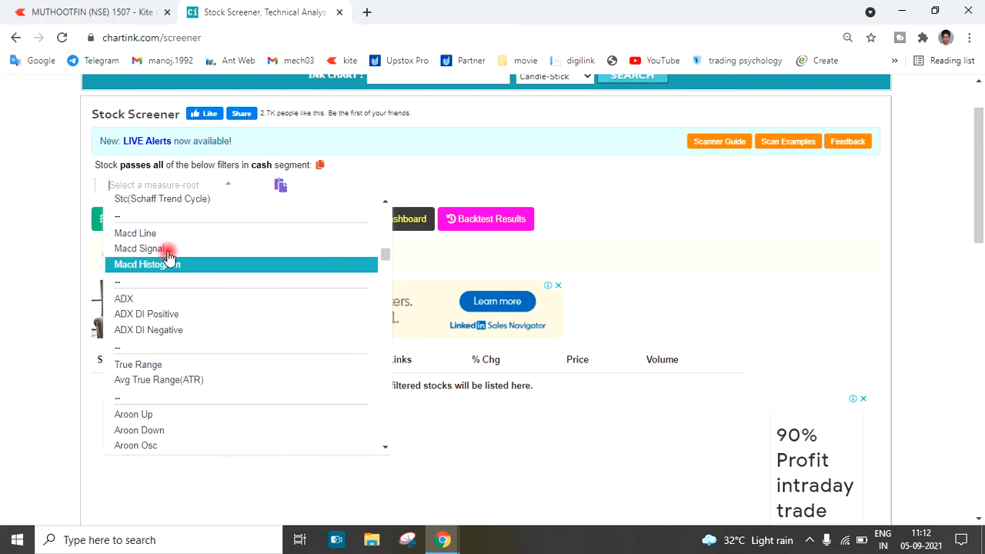
{"action": "scroll", "coordinate": [196, 346], "scroll_direction": "down", "scroll_amount": 10}
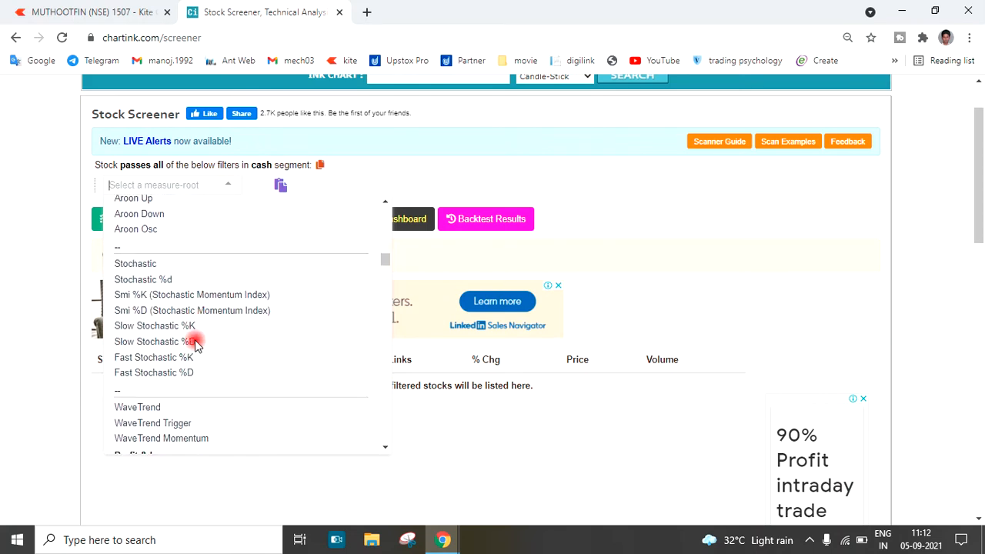
Look through the fundamental measures, including profit and loss items, balance sheet items, bank figures and TTM values, and return to the list's beginning
{"action": "scroll", "coordinate": [196, 347], "scroll_direction": "down", "scroll_amount": 10}
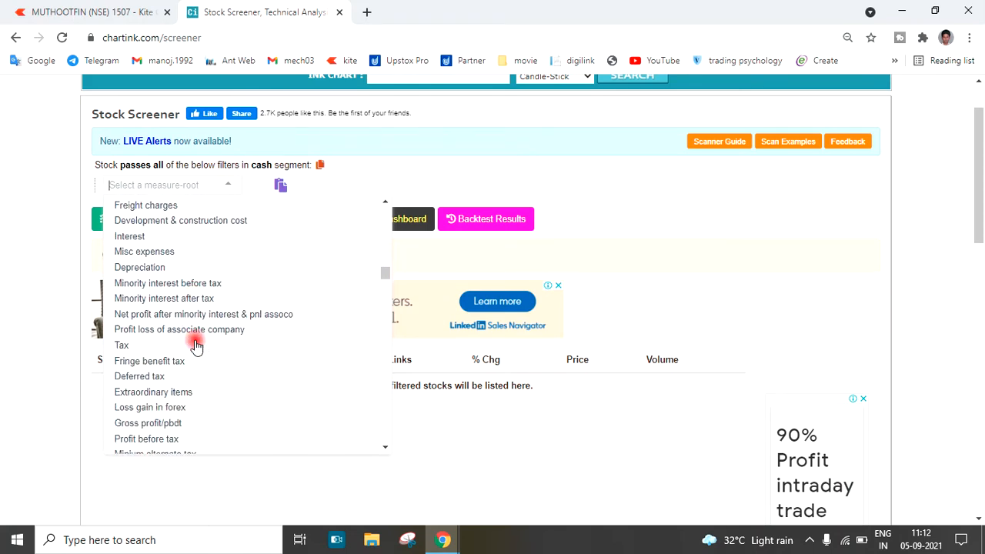
{"action": "scroll", "coordinate": [196, 346], "scroll_direction": "down", "scroll_amount": 10}
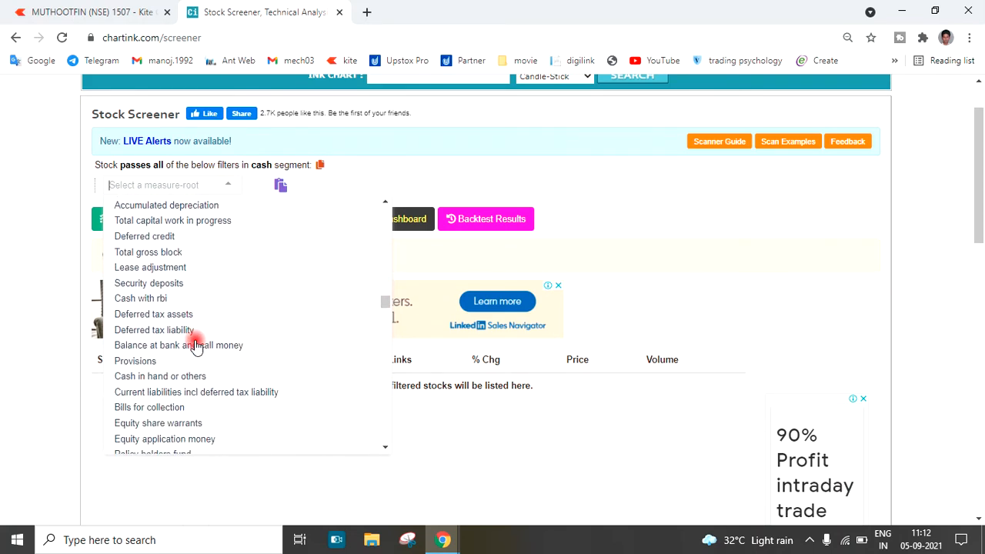
{"action": "scroll", "coordinate": [196, 344], "scroll_direction": "down", "scroll_amount": 8}
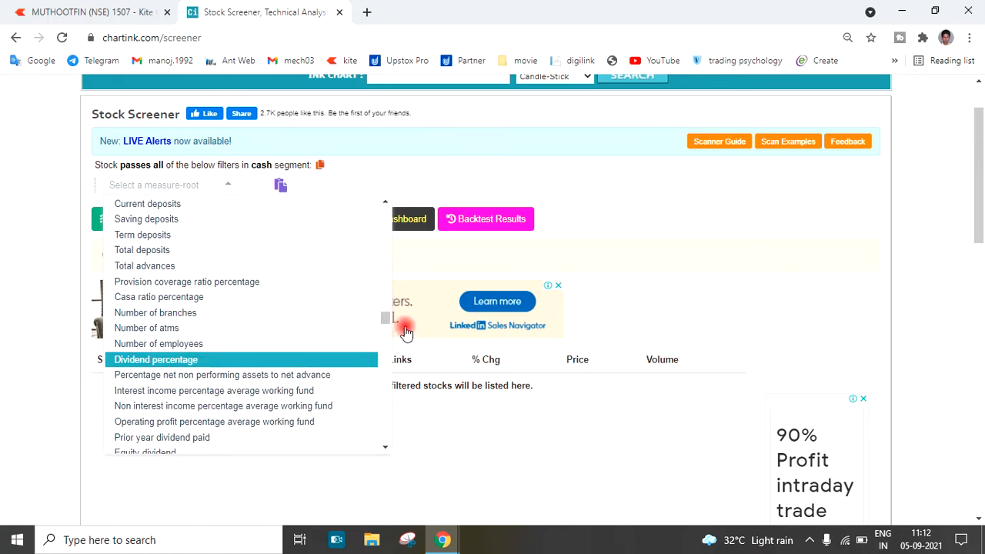
{"action": "left_click_drag", "start_coordinate": [387, 319], "coordinate": [385, 451]}
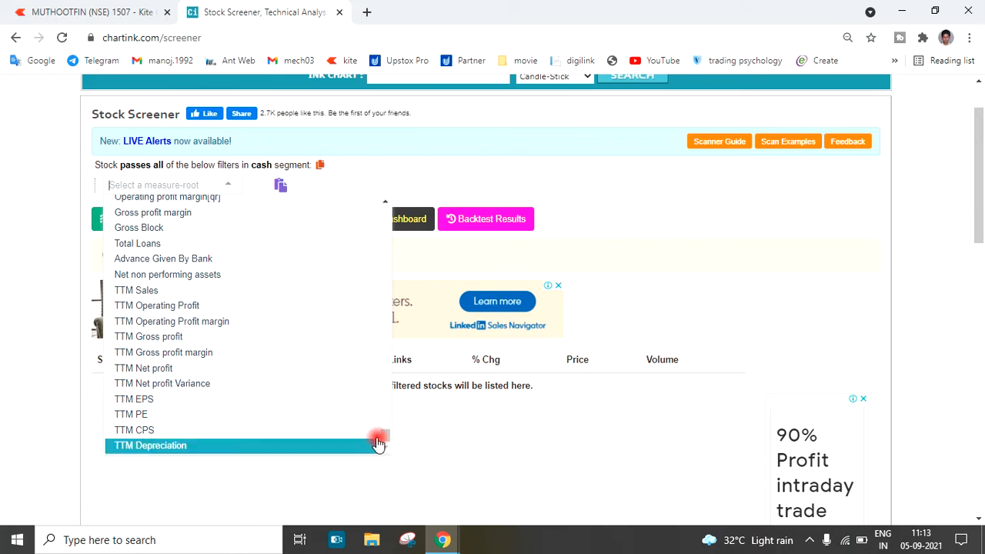
{"action": "left_click_drag", "start_coordinate": [387, 438], "coordinate": [392, 304]}
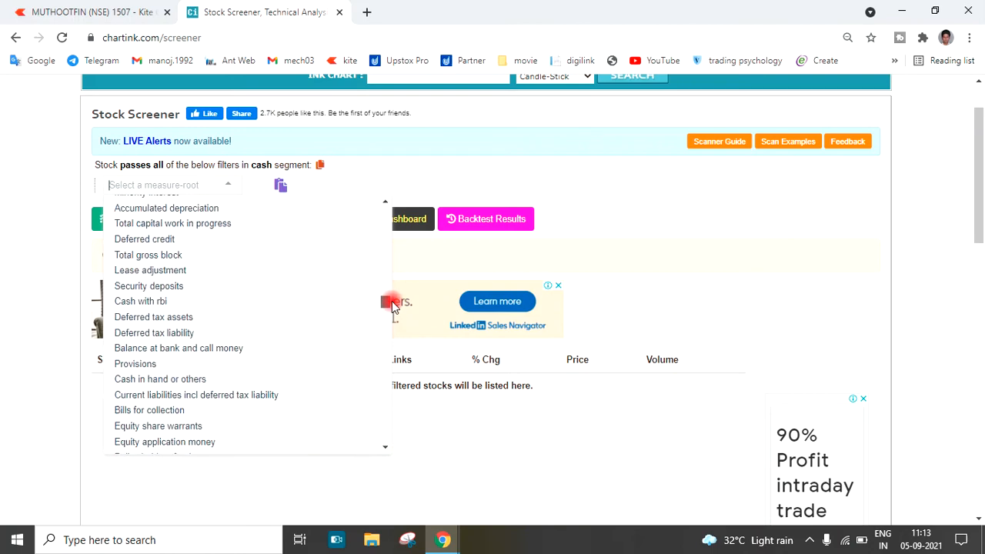
{"action": "left_click_drag", "start_coordinate": [393, 304], "coordinate": [387, 210]}
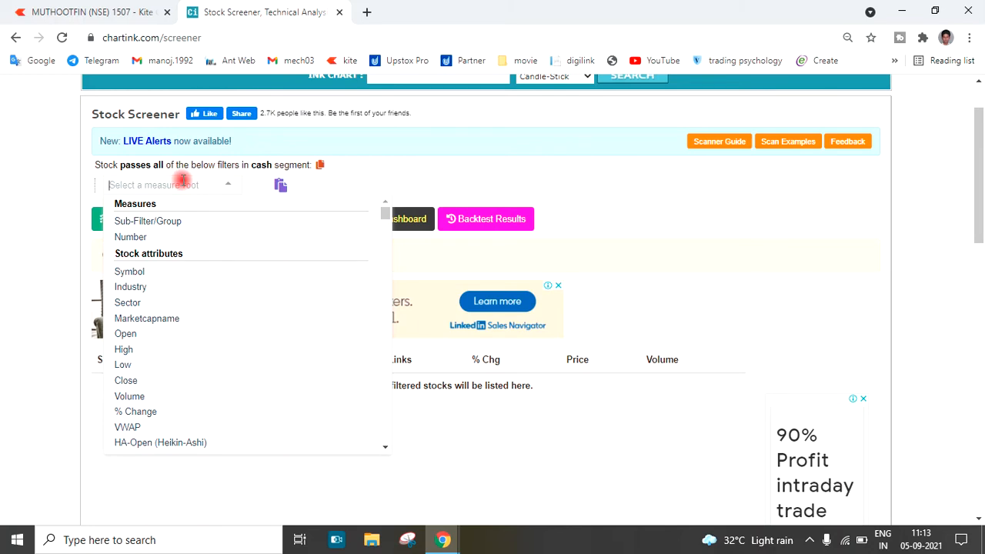
Search the measures for "rsi" and use Rsi (Relative) as the filter's measure, without choosing an operation
{"action": "type", "text": "rsi"}
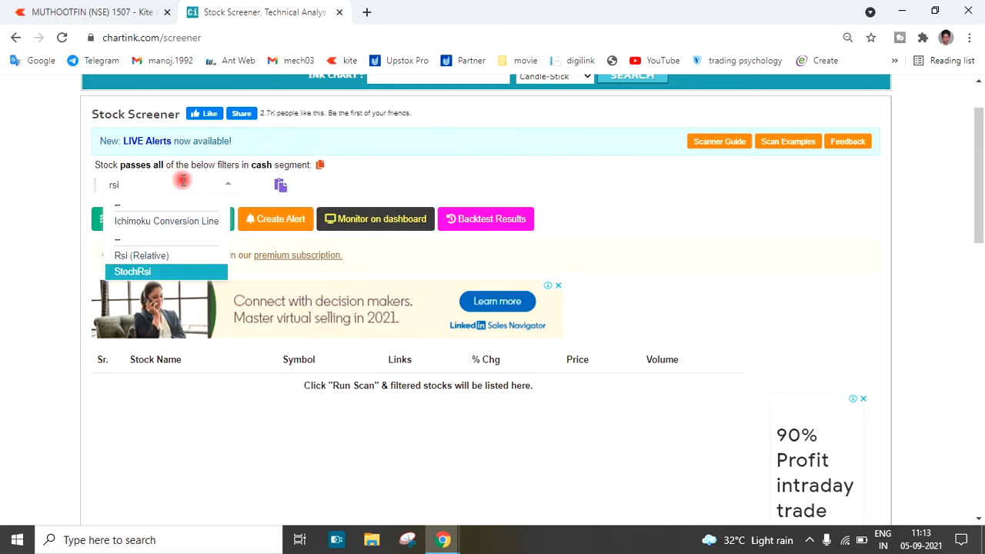
{"action": "left_click", "coordinate": [134, 259]}
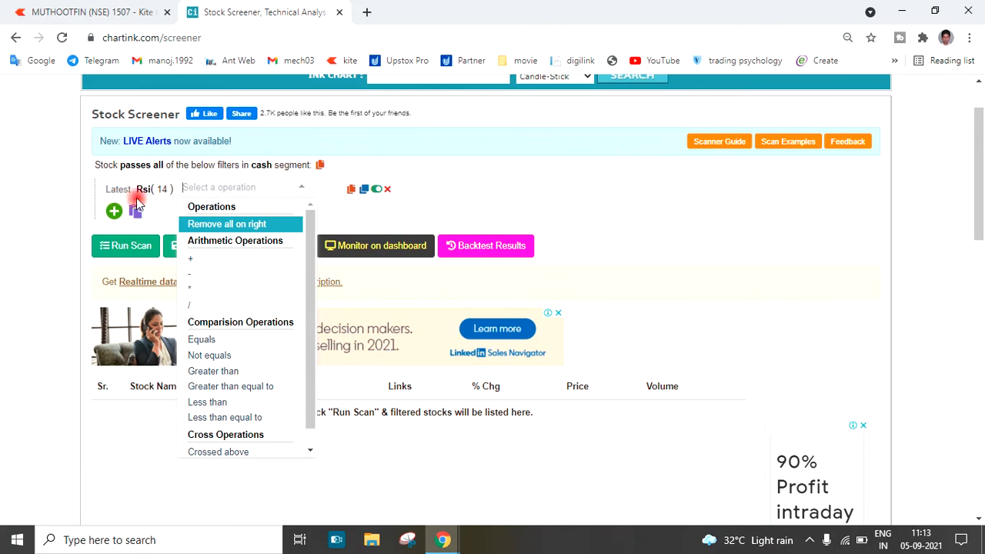
{"action": "left_click", "coordinate": [162, 217]}
{"action": "left_click", "coordinate": [162, 189]}
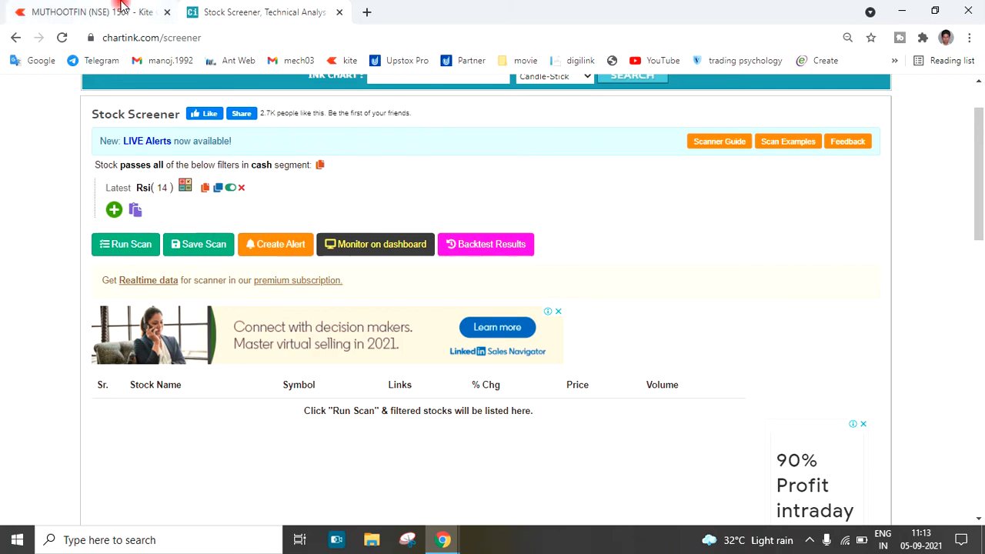
Switch to the Kite MUTHOOTFIN chart, add the RSI study and enlarge its panel to fill most of the chart area
{"action": "left_click", "coordinate": [100, 12]}
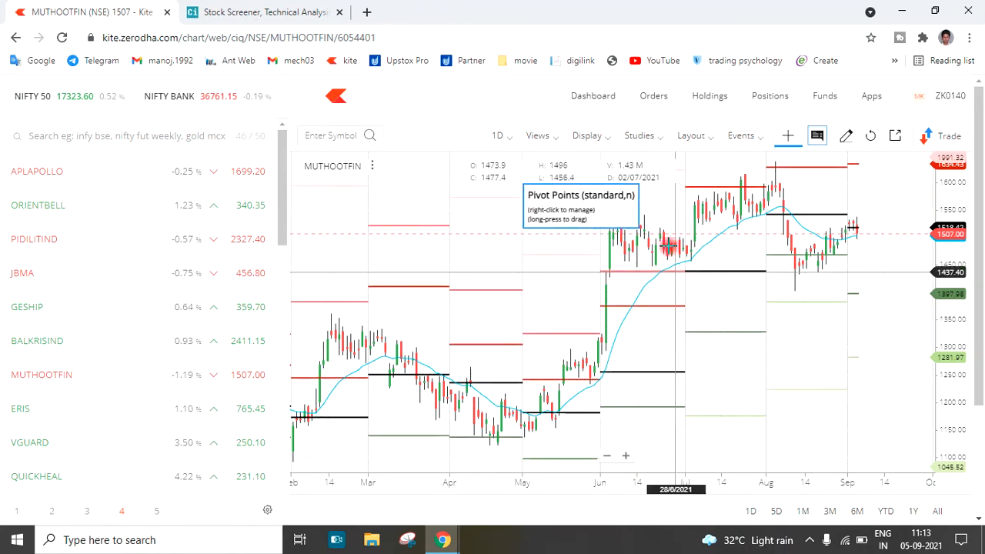
{"action": "left_click", "coordinate": [654, 143]}
{"action": "left_click", "coordinate": [661, 271]}
{"action": "type", "text": "rs"}
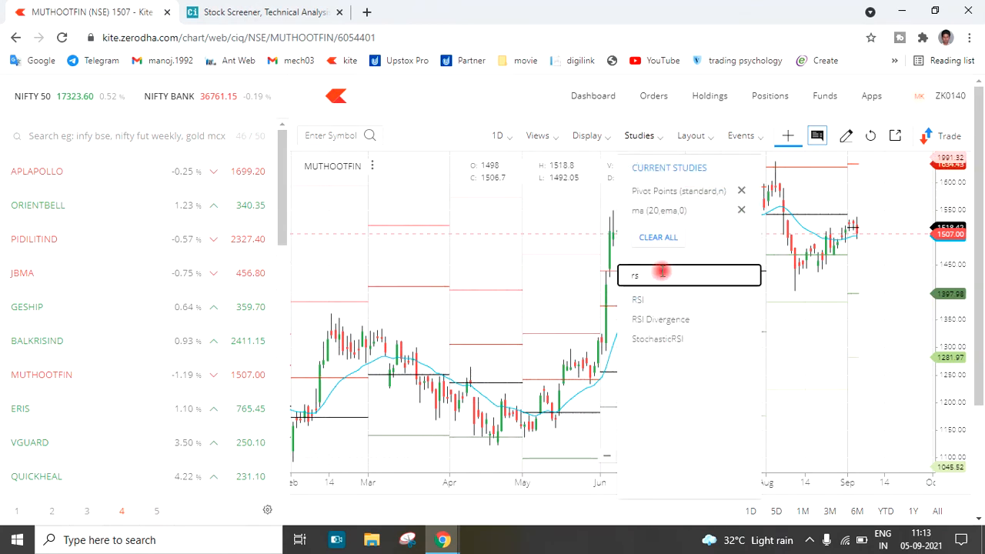
{"action": "left_click", "coordinate": [649, 302]}
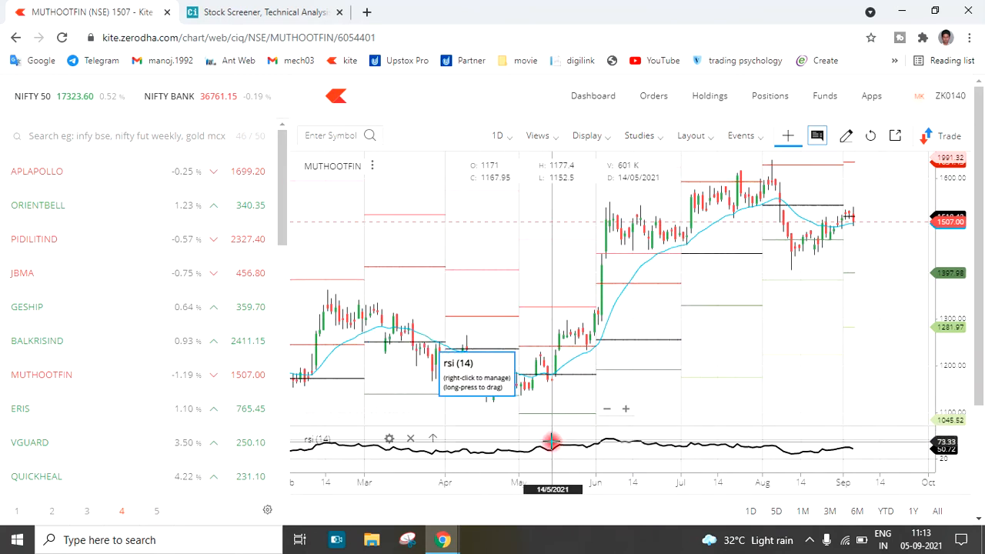
{"action": "left_click_drag", "start_coordinate": [542, 427], "coordinate": [519, 205]}
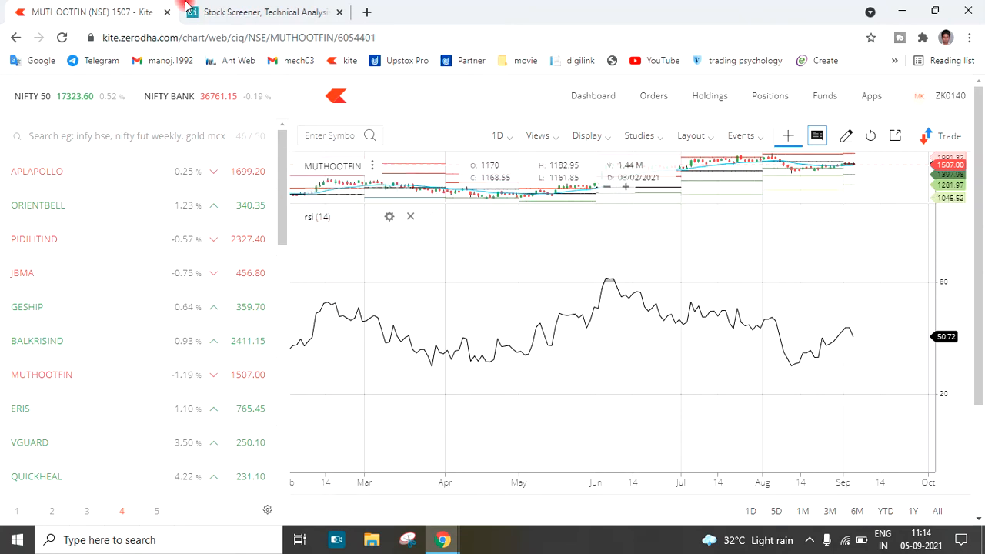
Switch to the Chartink screener and inspect the period value of the Rsi filter
{"action": "left_click", "coordinate": [235, 12]}
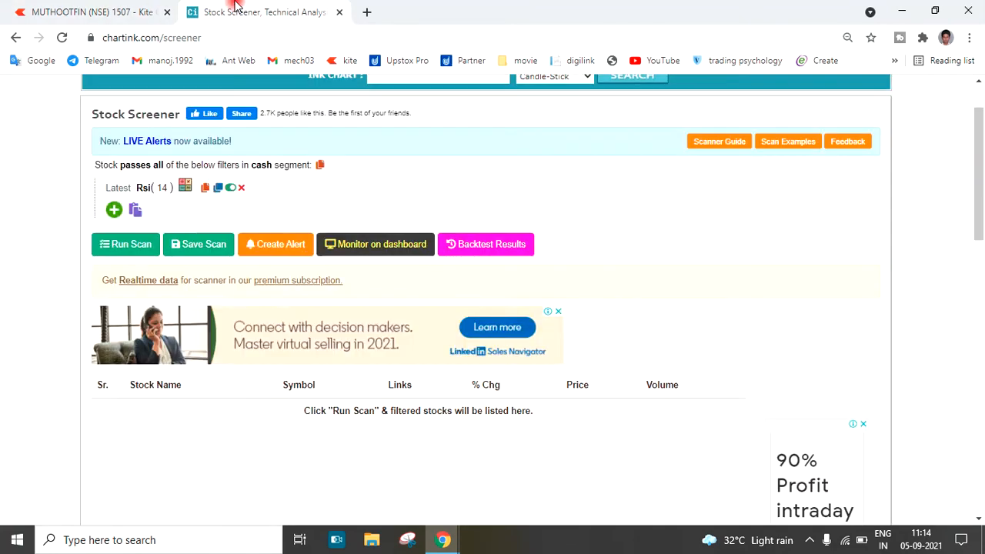
{"action": "left_click", "coordinate": [160, 189]}
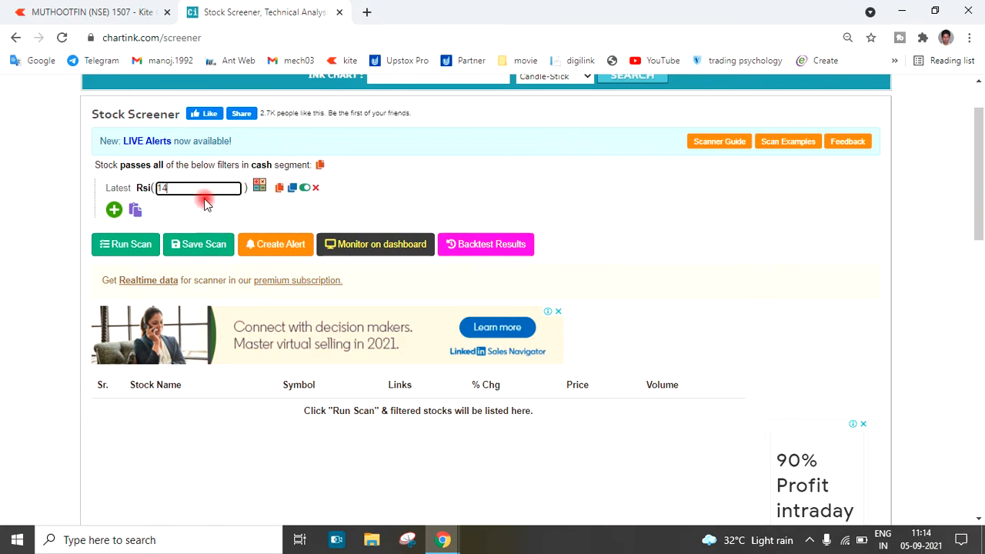
{"action": "left_click_drag", "start_coordinate": [209, 187], "coordinate": [136, 189]}
{"action": "left_click", "coordinate": [178, 208]}
Switch to the Kite chart and, in the RSI study's settings, set OverBought to 70 and OverSold to 30
{"action": "left_click", "coordinate": [82, 9]}
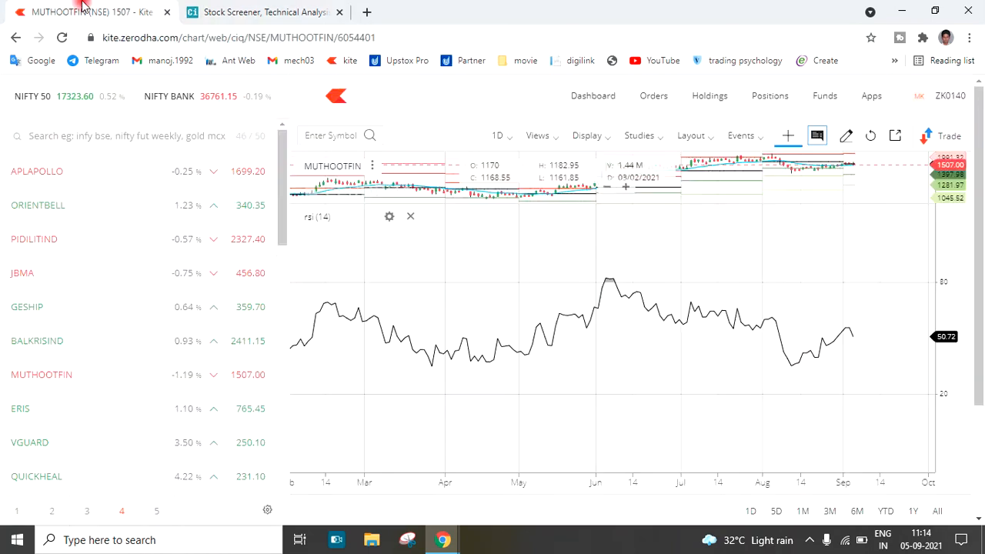
{"action": "left_click", "coordinate": [391, 218]}
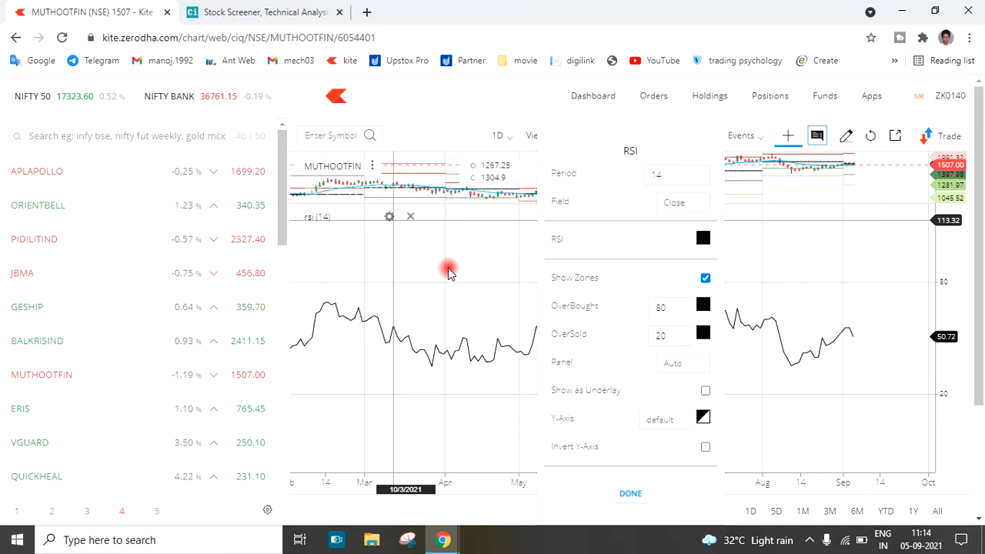
{"action": "left_click_drag", "start_coordinate": [667, 177], "coordinate": [648, 177]}
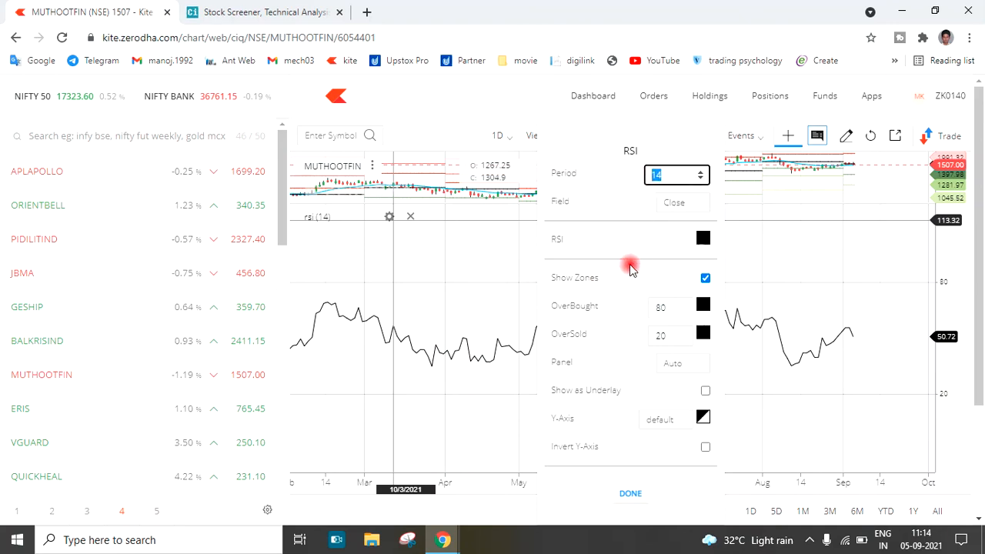
{"action": "left_click_drag", "start_coordinate": [665, 309], "coordinate": [656, 335]}
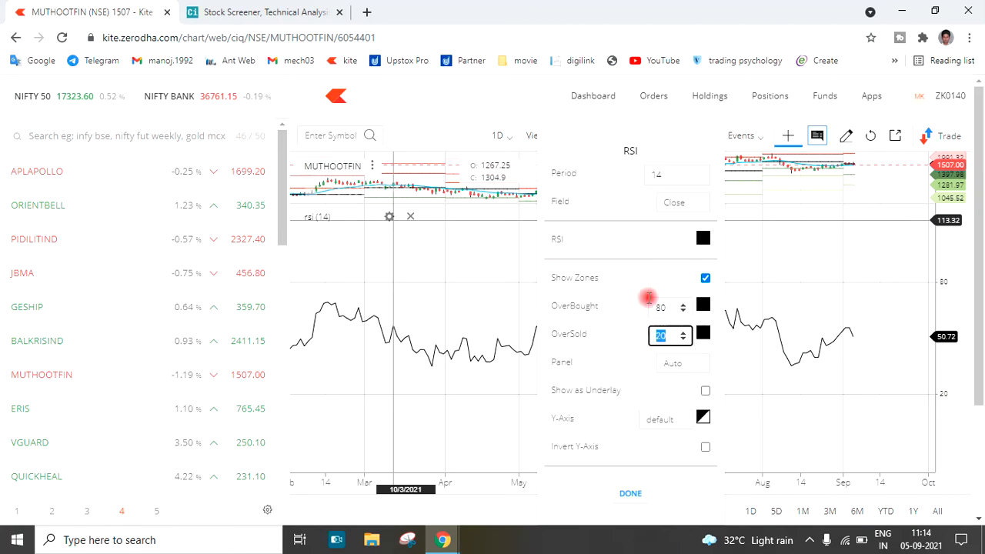
{"action": "left_click", "coordinate": [664, 307]}
{"action": "left_click_drag", "start_coordinate": [663, 307], "coordinate": [648, 311]}
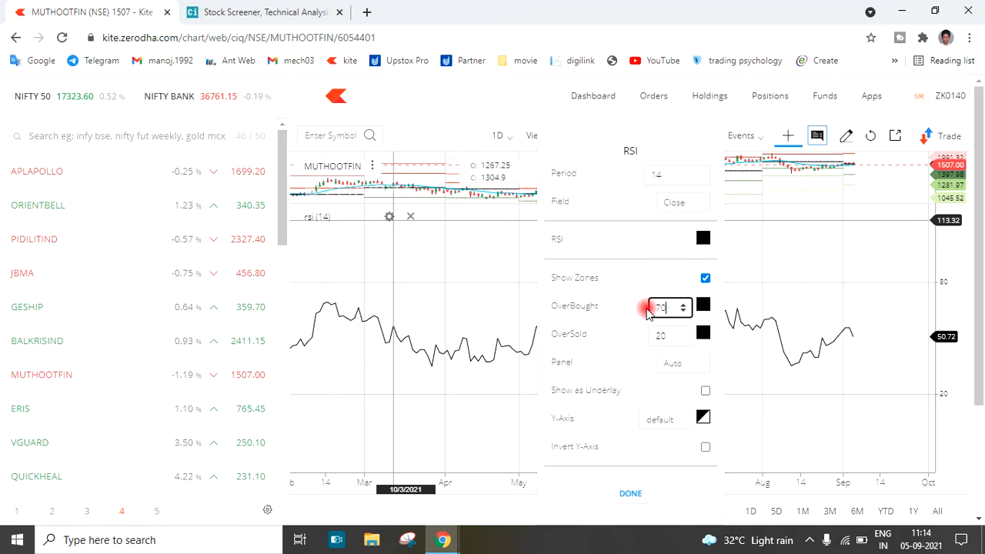
{"action": "left_click", "coordinate": [655, 335]}
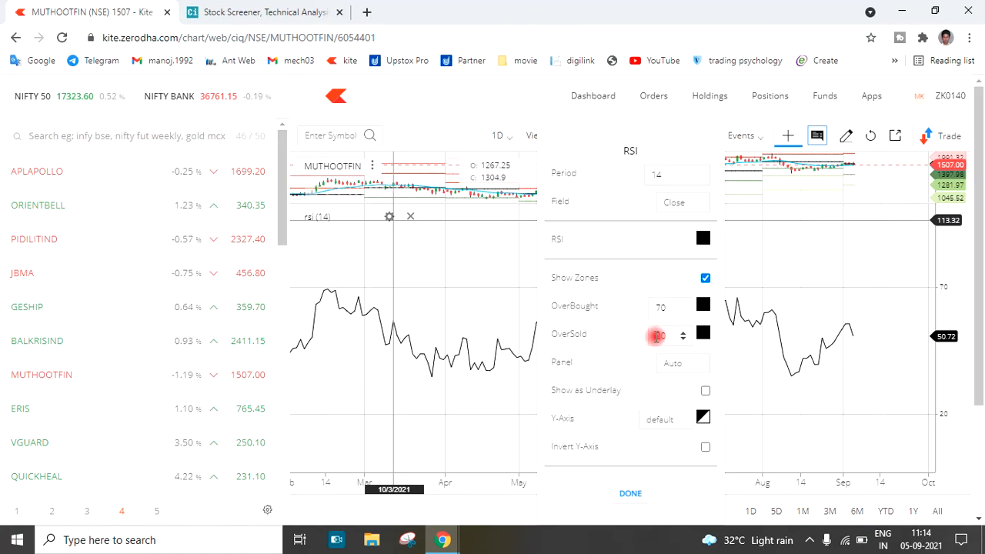
{"action": "left_click_drag", "start_coordinate": [666, 335], "coordinate": [648, 335]}
{"action": "type", "text": "30"}
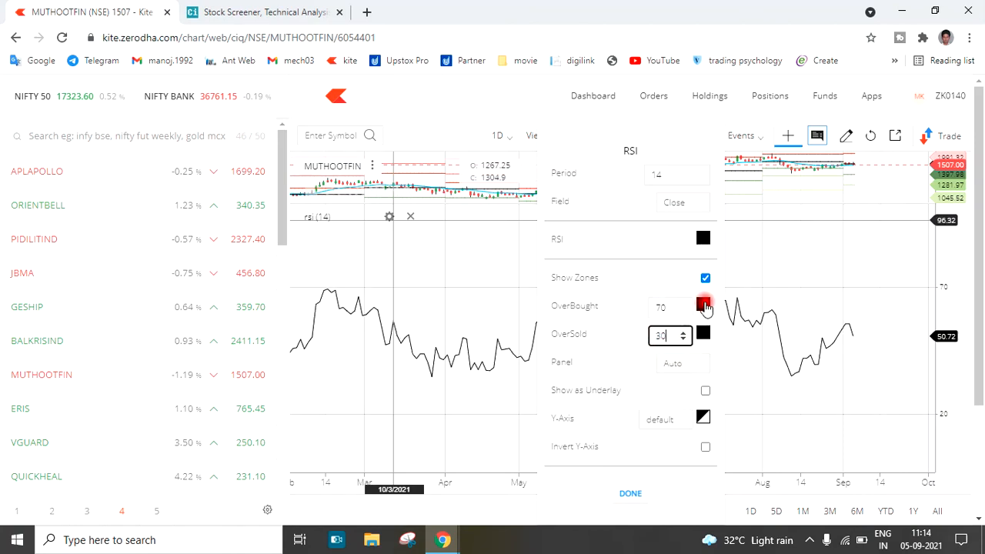
{"action": "key", "text": "Return"}
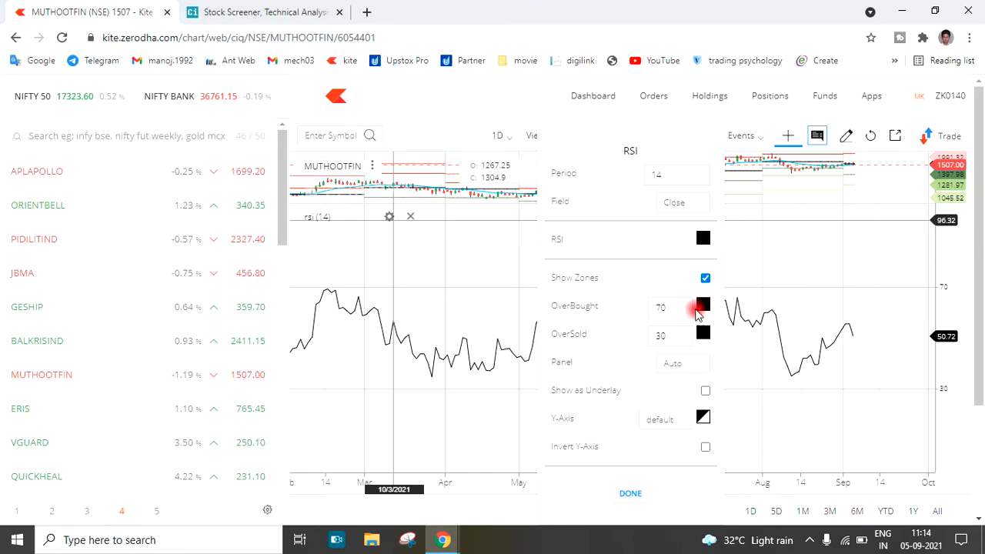
Colour the RSI study's OverBought level red and its OverSold level green, and apply the study settings
{"action": "left_click", "coordinate": [703, 306]}
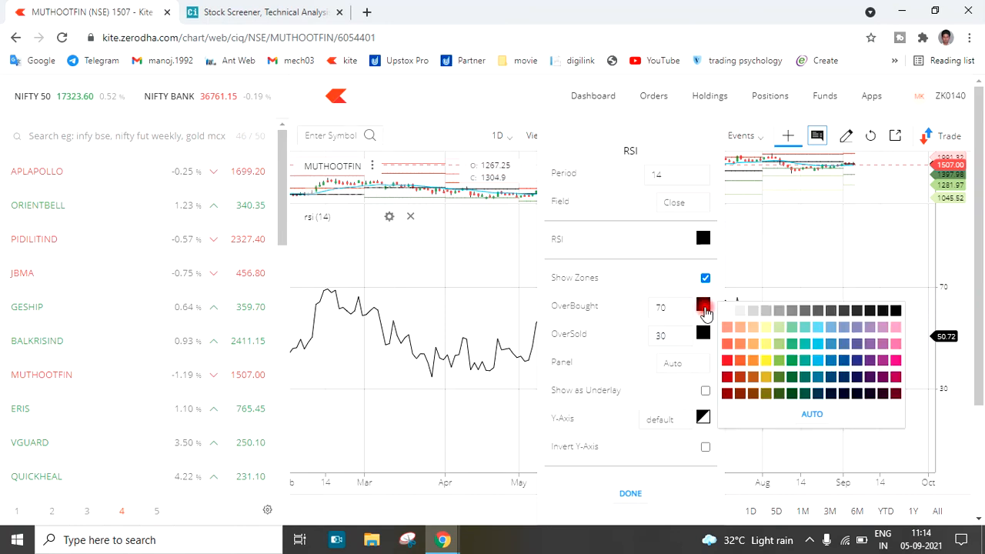
{"action": "left_click", "coordinate": [728, 360]}
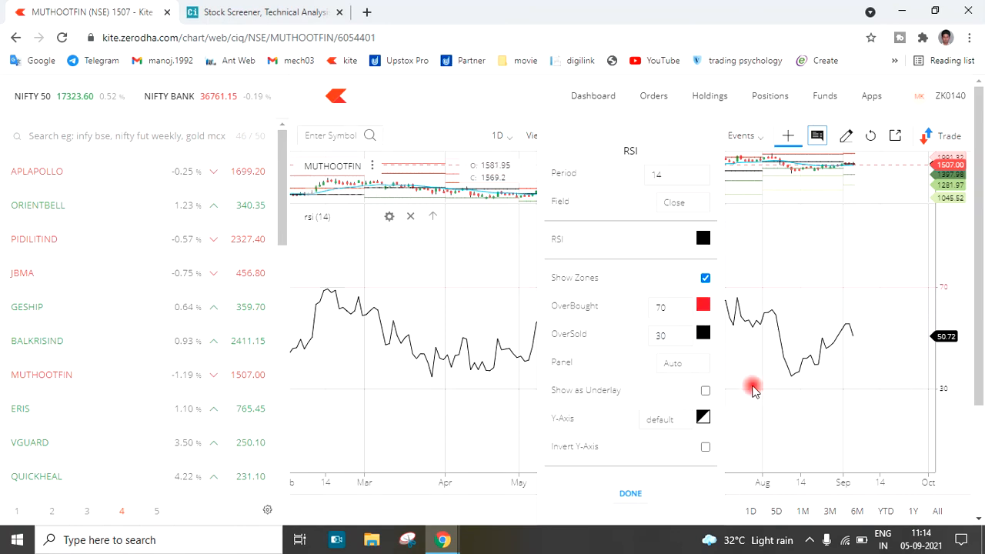
{"action": "left_click", "coordinate": [703, 336]}
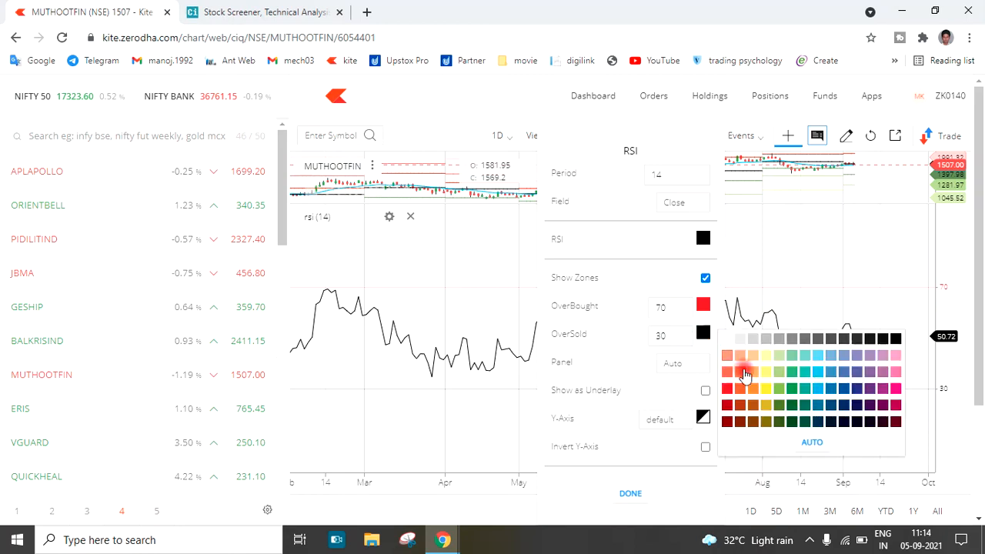
{"action": "left_click", "coordinate": [795, 390]}
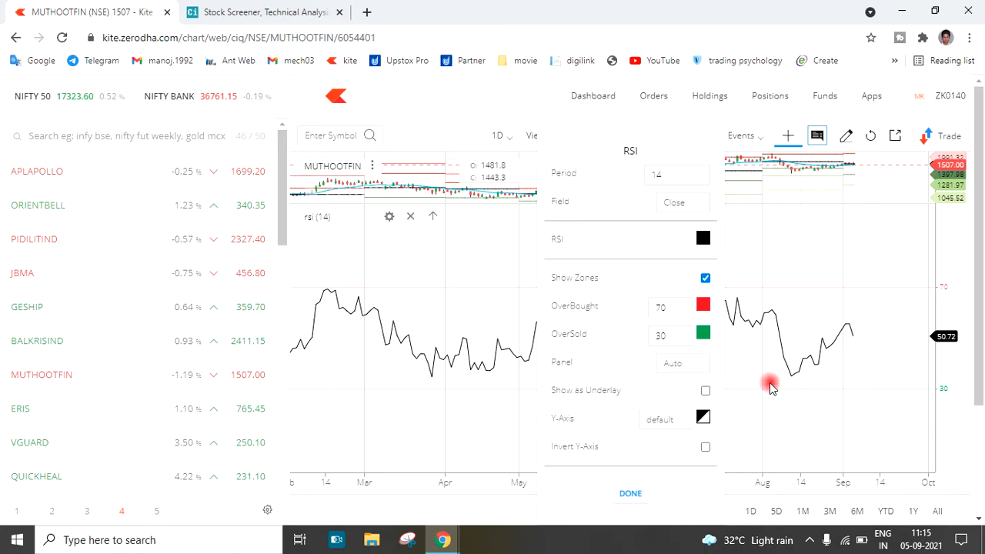
{"action": "scroll", "coordinate": [656, 377], "scroll_direction": "down", "scroll_amount": 1}
{"action": "scroll", "coordinate": [654, 376], "scroll_direction": "down", "scroll_amount": 1}
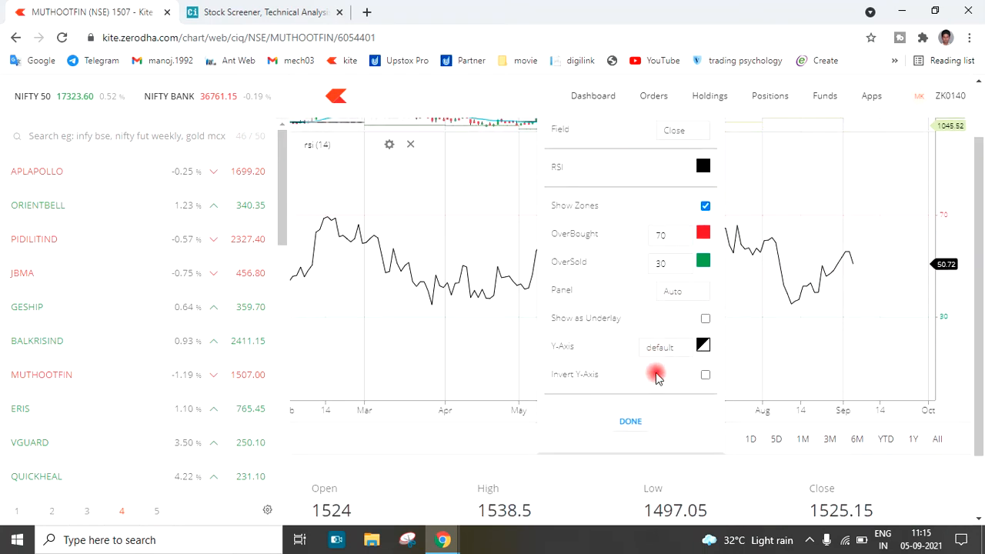
{"action": "scroll", "coordinate": [650, 331], "scroll_direction": "up", "scroll_amount": 2}
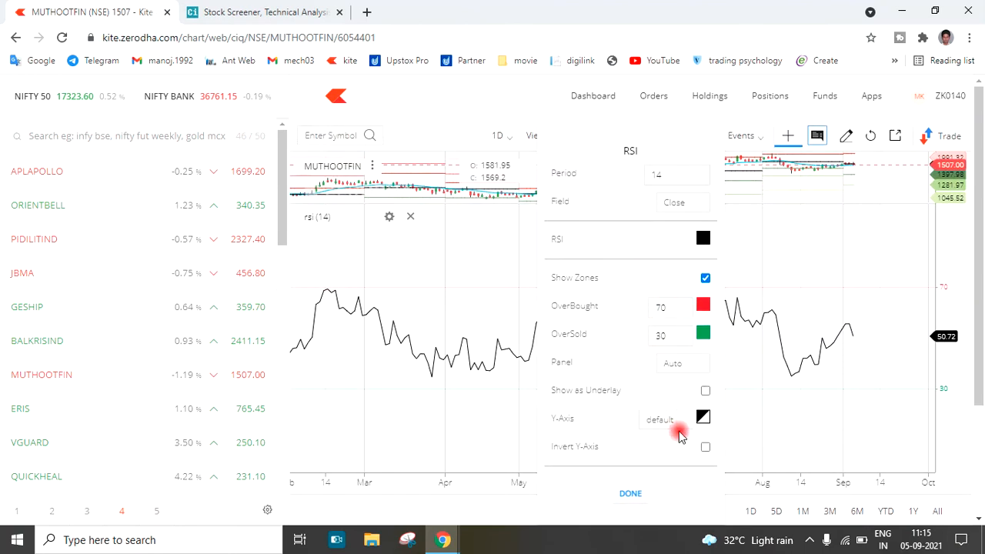
{"action": "left_click", "coordinate": [630, 493]}
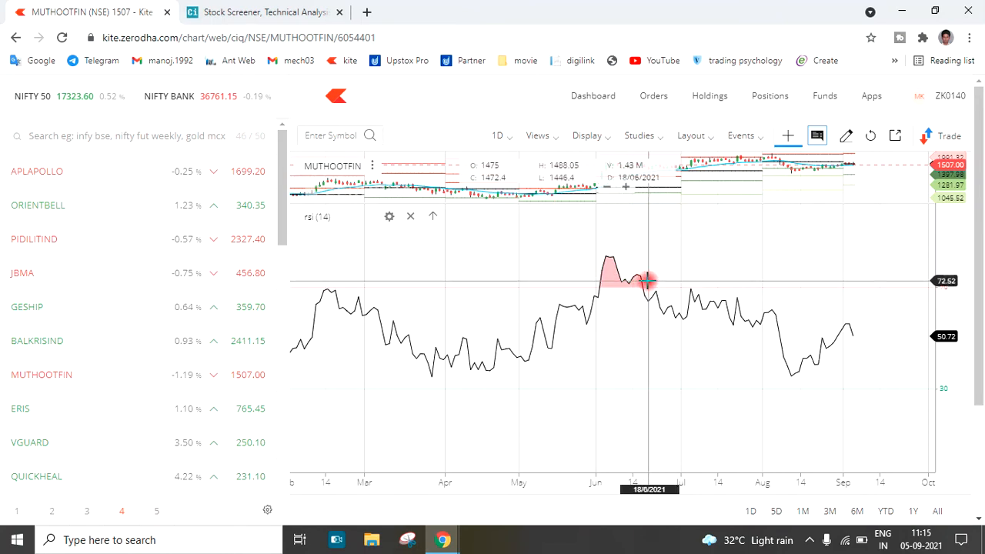
Examine the RSI line's past overbought and oversold zones over a longer period, comparing them with Chartink's Rsi filter
{"action": "scroll", "coordinate": [585, 327], "scroll_direction": "down", "scroll_amount": 5}
{"action": "scroll", "coordinate": [562, 328], "scroll_direction": "down", "scroll_amount": 4}
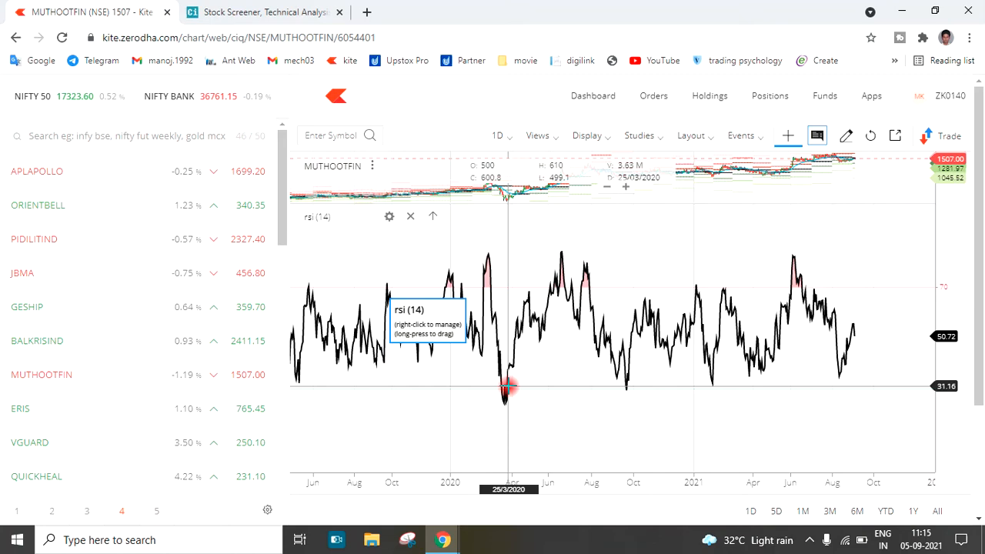
{"action": "scroll", "coordinate": [508, 386], "scroll_direction": "up", "scroll_amount": 4}
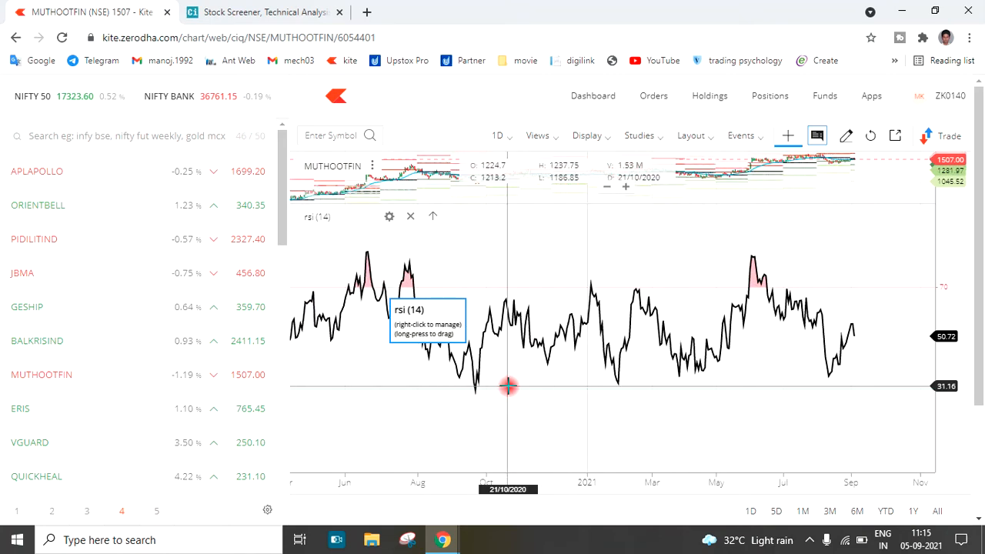
{"action": "left_click", "coordinate": [215, 7]}
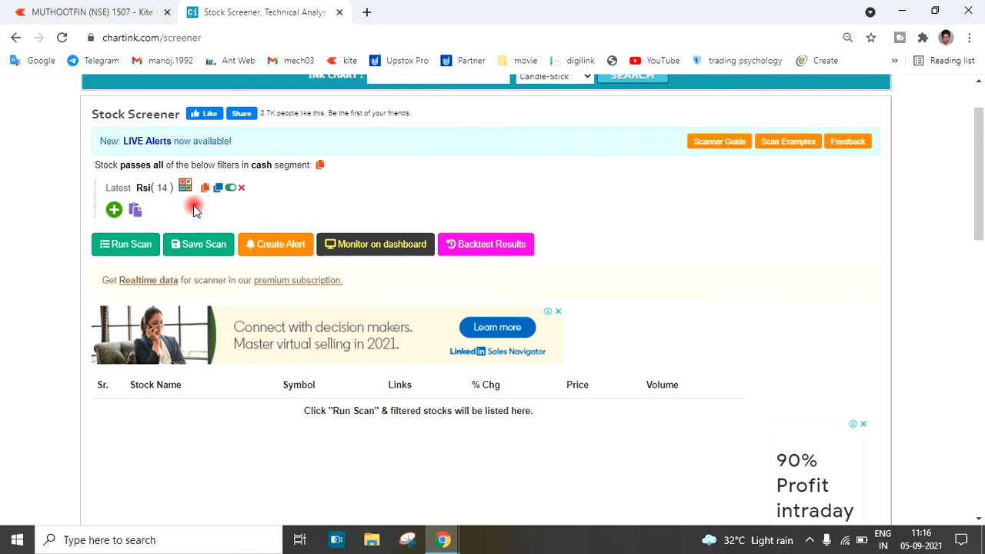
{"action": "left_click", "coordinate": [88, 12]}
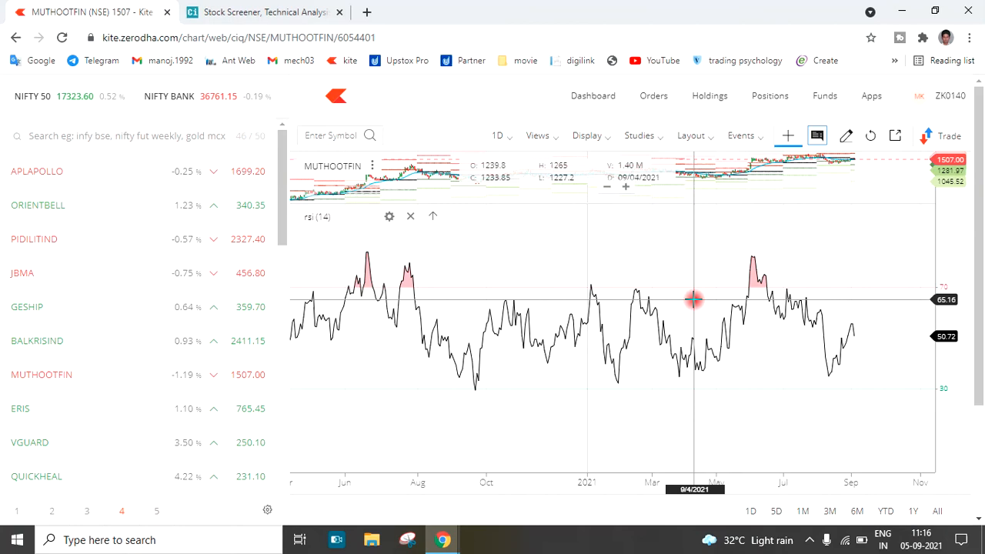
Switch to the Chartink screener and set the Rsi filter's operation to Crossed above
{"action": "left_click", "coordinate": [254, 11]}
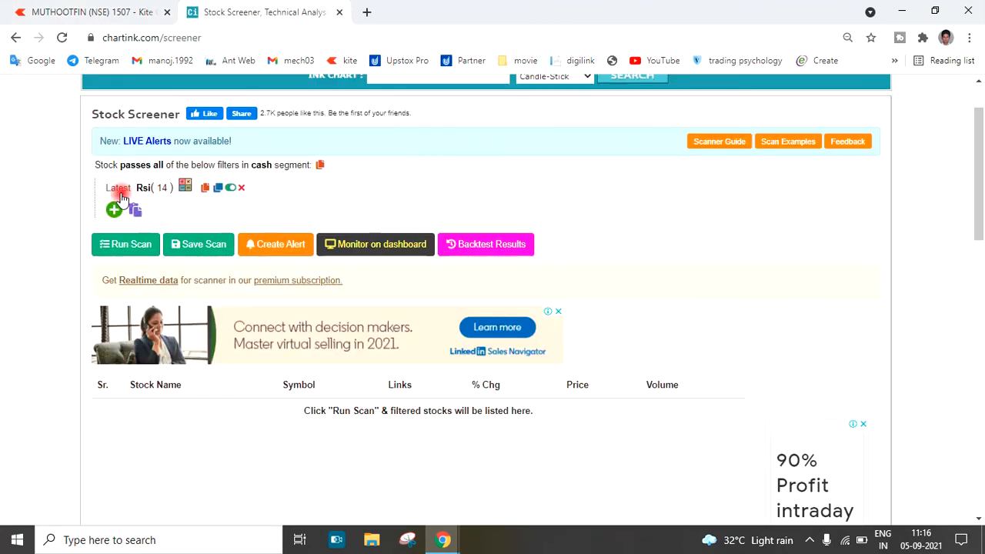
{"action": "left_click", "coordinate": [184, 188]}
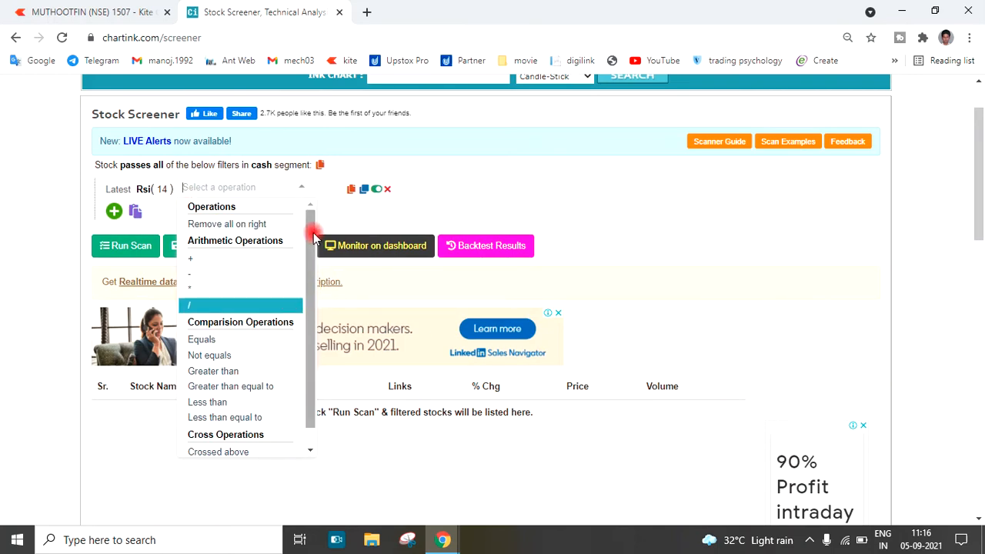
{"action": "left_click", "coordinate": [358, 217]}
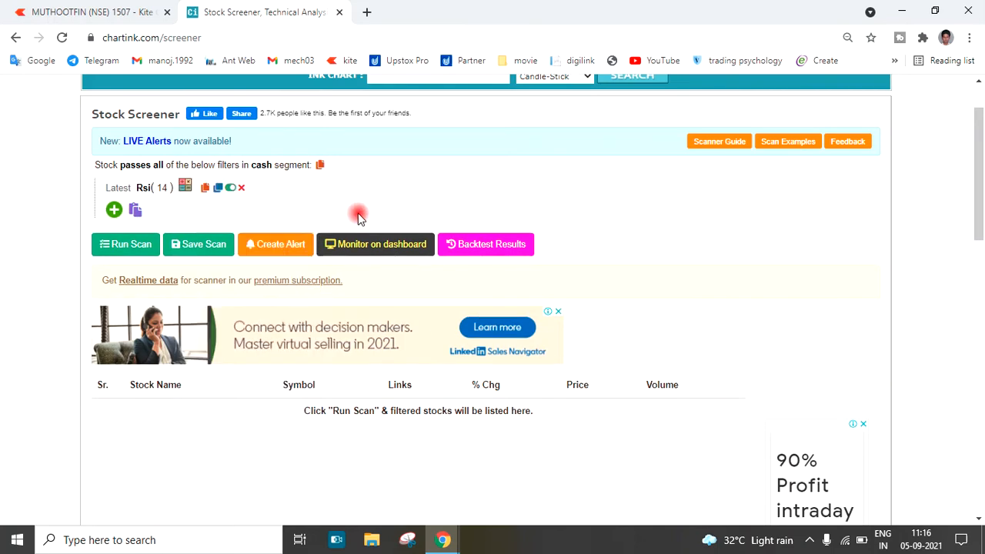
{"action": "left_click", "coordinate": [189, 192]}
{"action": "mouse_move", "coordinate": [310, 215]}
{"action": "left_mouse_down"}
{"action": "mouse_move", "coordinate": [311, 241]}
{"action": "mouse_move", "coordinate": [312, 229]}
{"action": "left_mouse_up"}
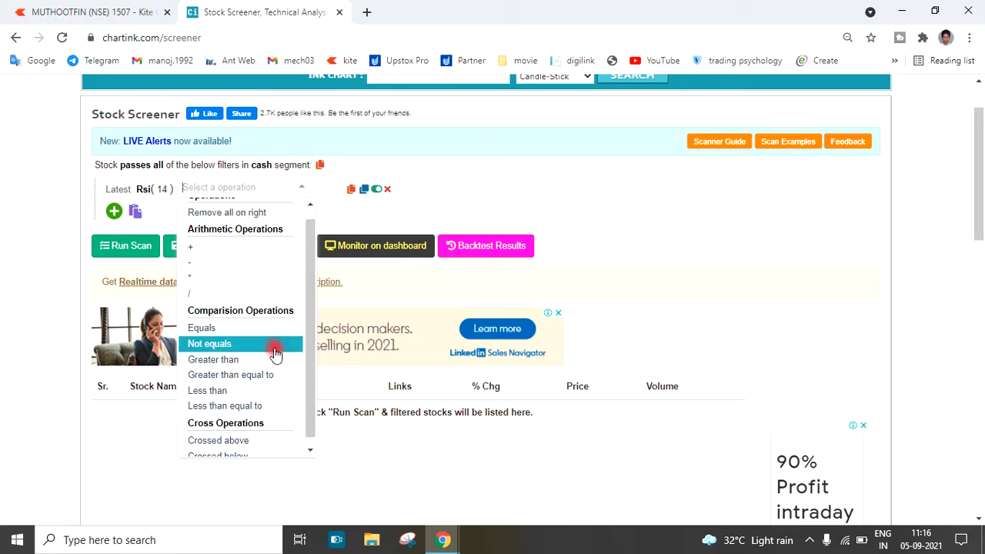
{"action": "left_click_drag", "start_coordinate": [312, 321], "coordinate": [311, 332]}
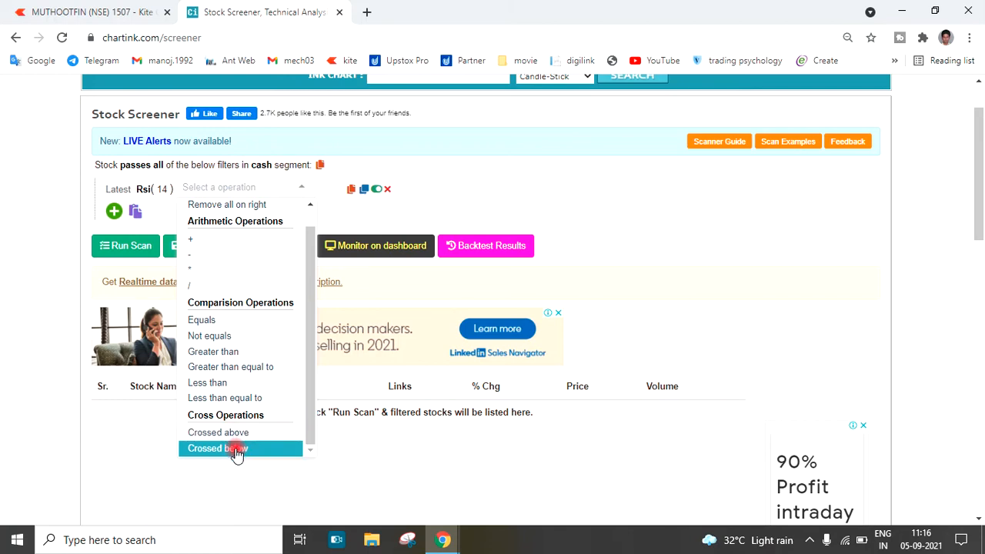
{"action": "left_click", "coordinate": [226, 432]}
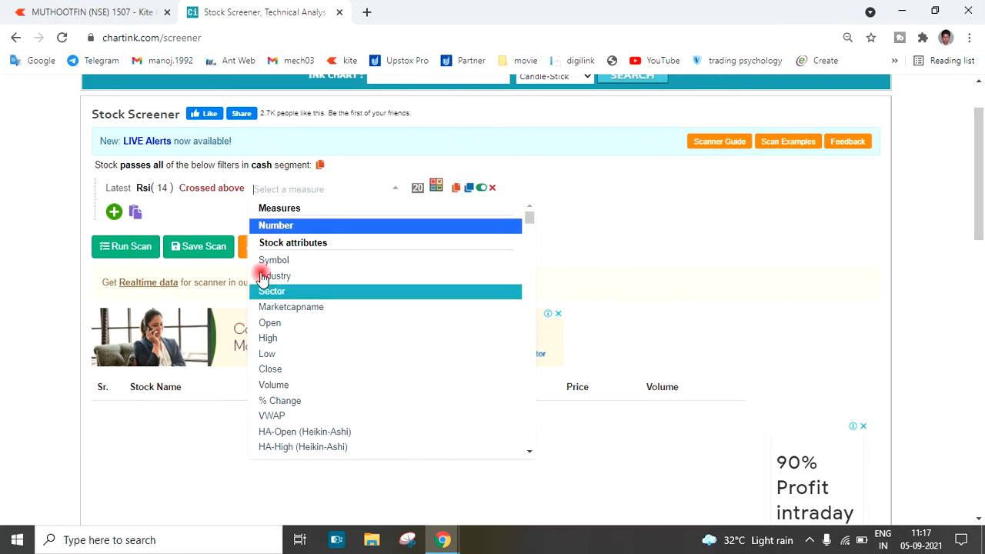
Use Number as the comparison measure of the Rsi filter and set its value to 30
{"action": "left_click", "coordinate": [215, 214]}
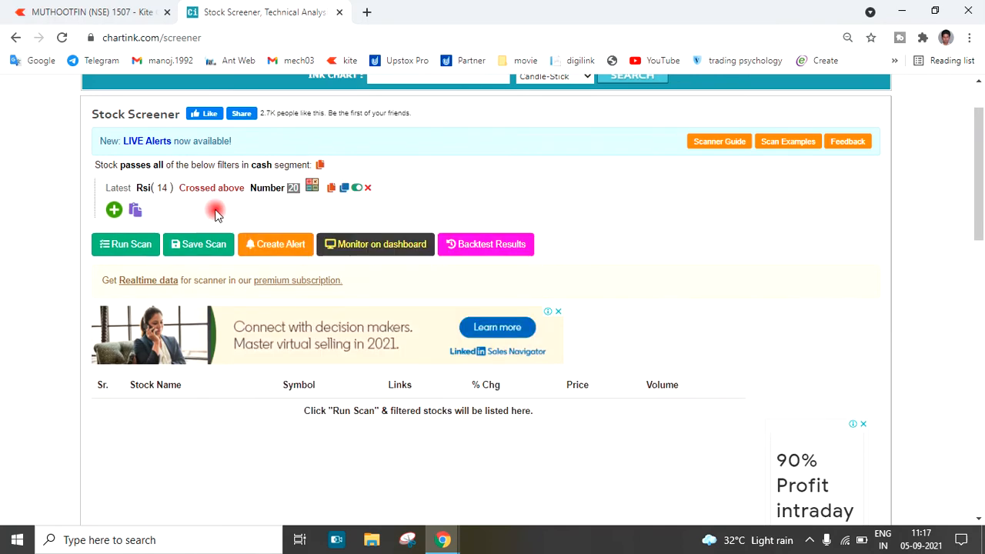
{"action": "left_click", "coordinate": [296, 190]}
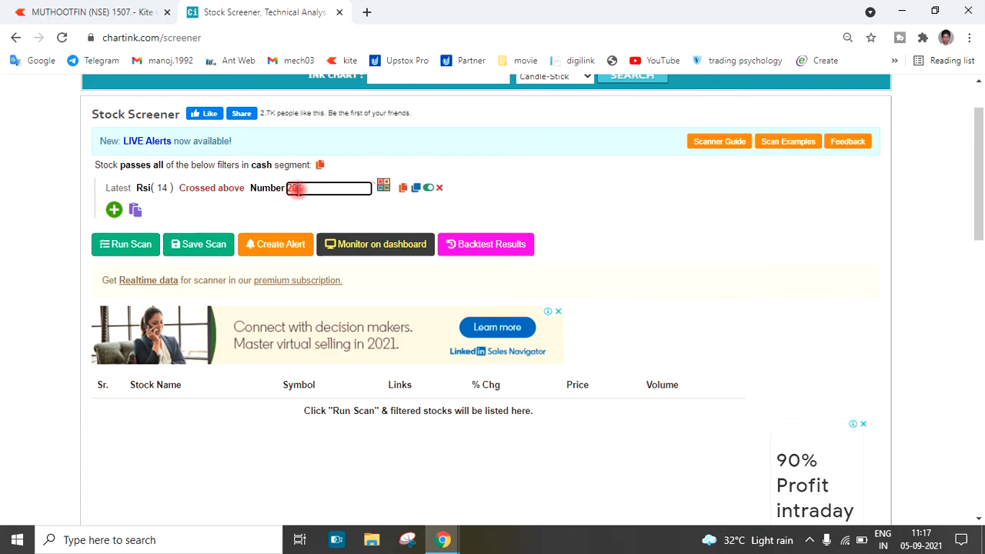
{"action": "type", "text": "30"}
{"action": "left_click", "coordinate": [262, 215]}
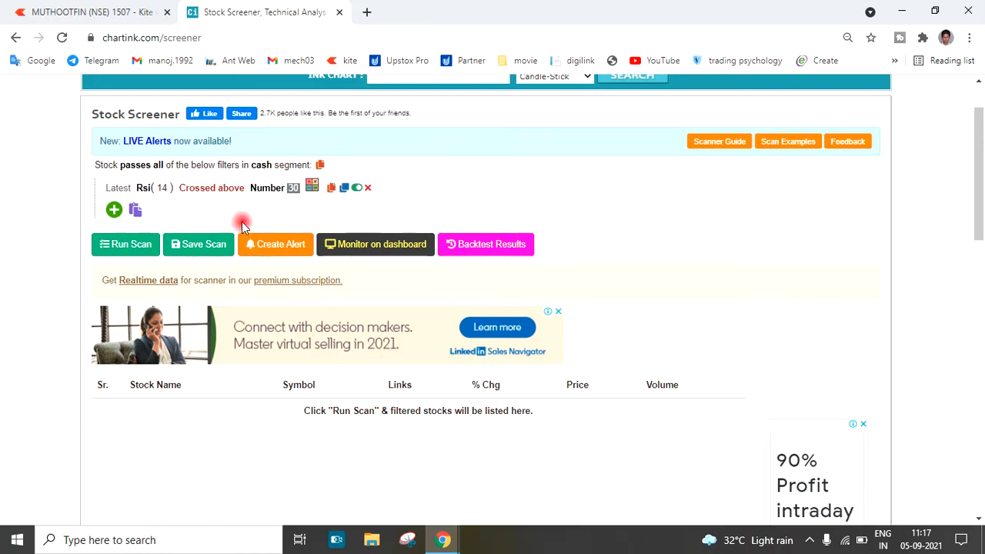
{"action": "left_click", "coordinate": [484, 530]}
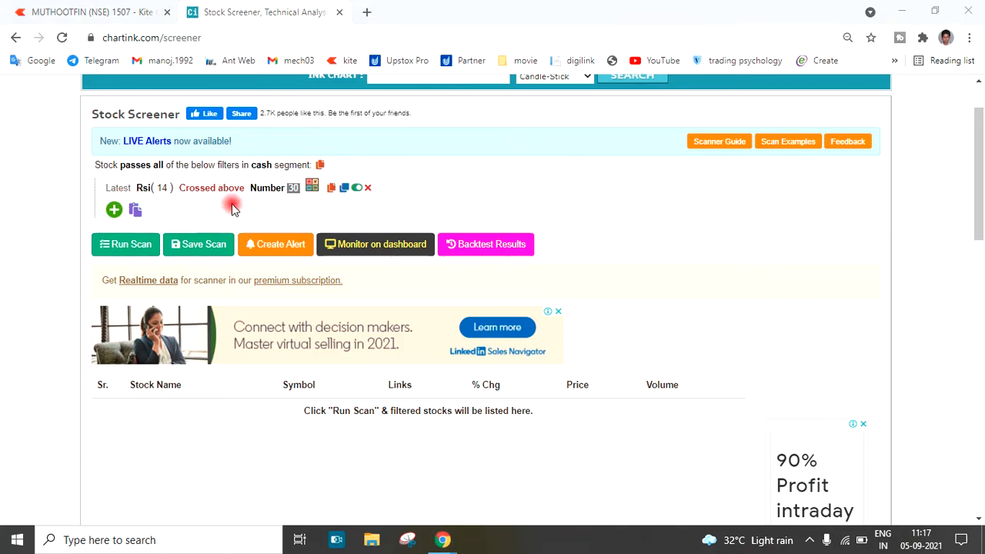
Look through the candle timeframes for the Rsi filter's offset and set it to 1 minute
{"action": "left_click", "coordinate": [117, 196]}
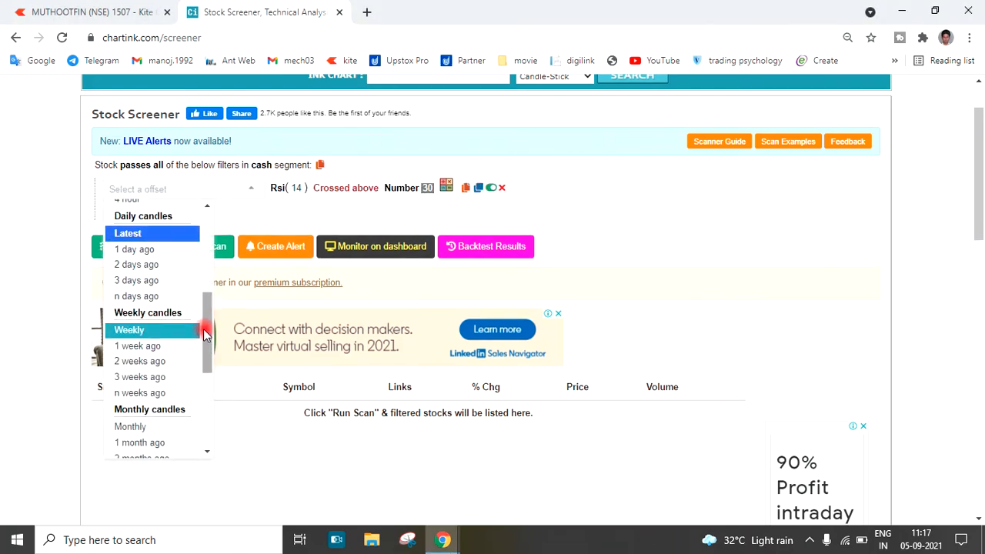
{"action": "left_click_drag", "start_coordinate": [205, 326], "coordinate": [210, 227]}
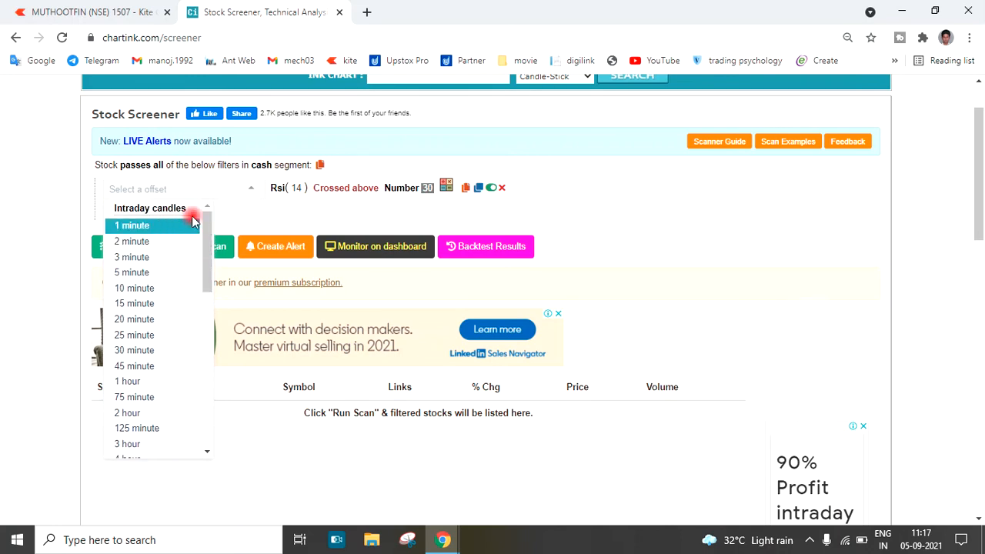
{"action": "left_click_drag", "start_coordinate": [208, 231], "coordinate": [206, 291]}
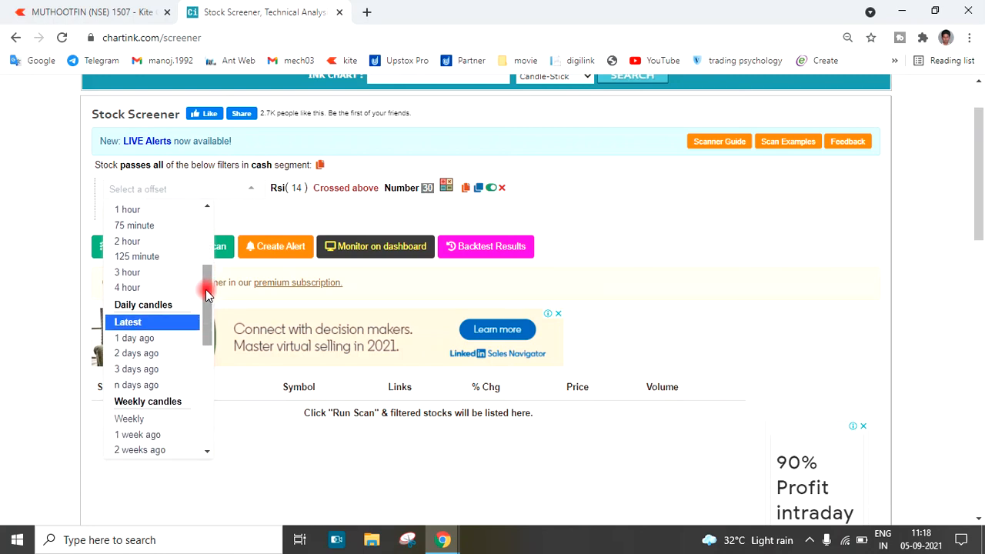
{"action": "left_click_drag", "start_coordinate": [206, 293], "coordinate": [213, 219]}
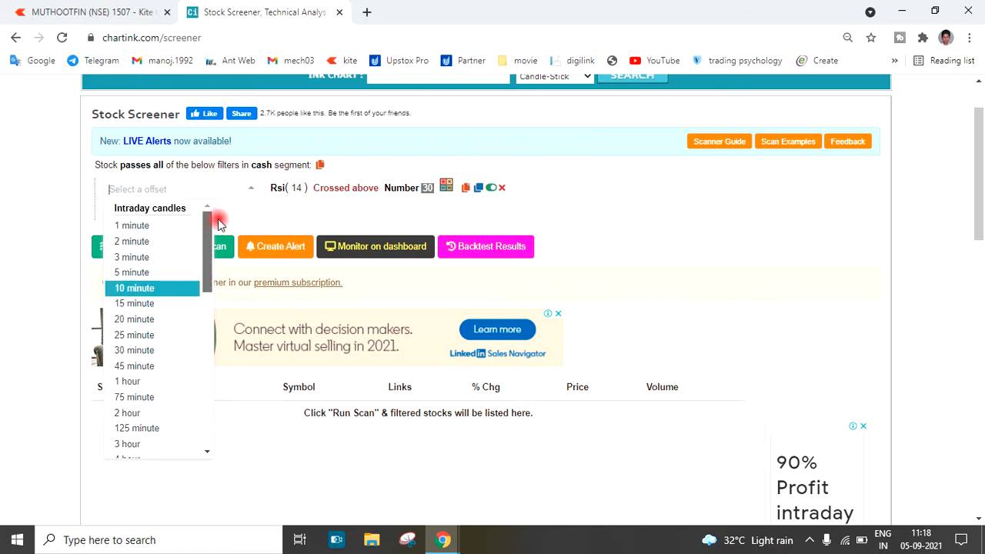
{"action": "left_click", "coordinate": [150, 223]}
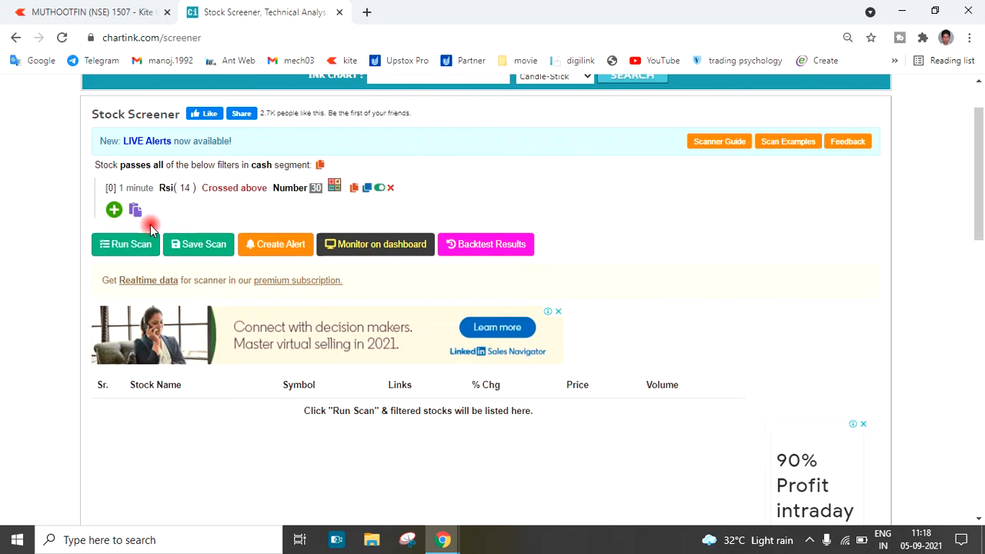
Review the intraday candle offsets offered for the 1 minute Rsi filter, including the day's nth and prior days' candles, without choosing another
{"action": "left_click", "coordinate": [111, 190]}
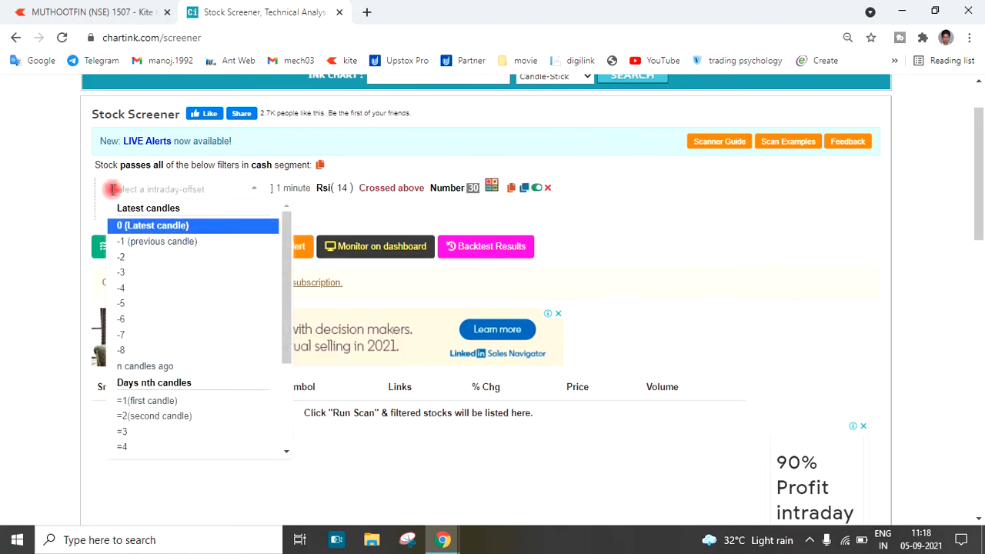
{"action": "left_click_drag", "start_coordinate": [291, 269], "coordinate": [292, 345]}
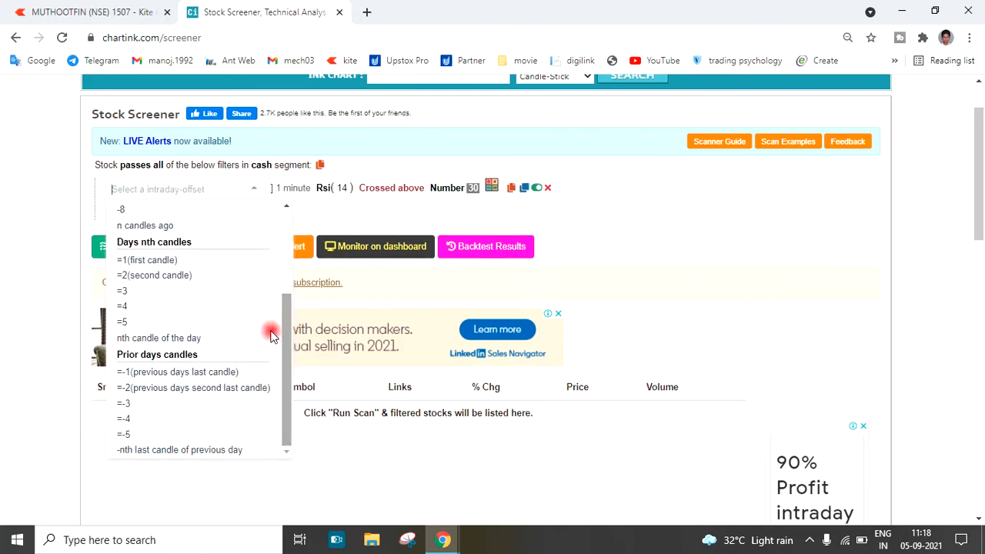
{"action": "scroll", "coordinate": [199, 289], "scroll_direction": "down", "scroll_amount": 1}
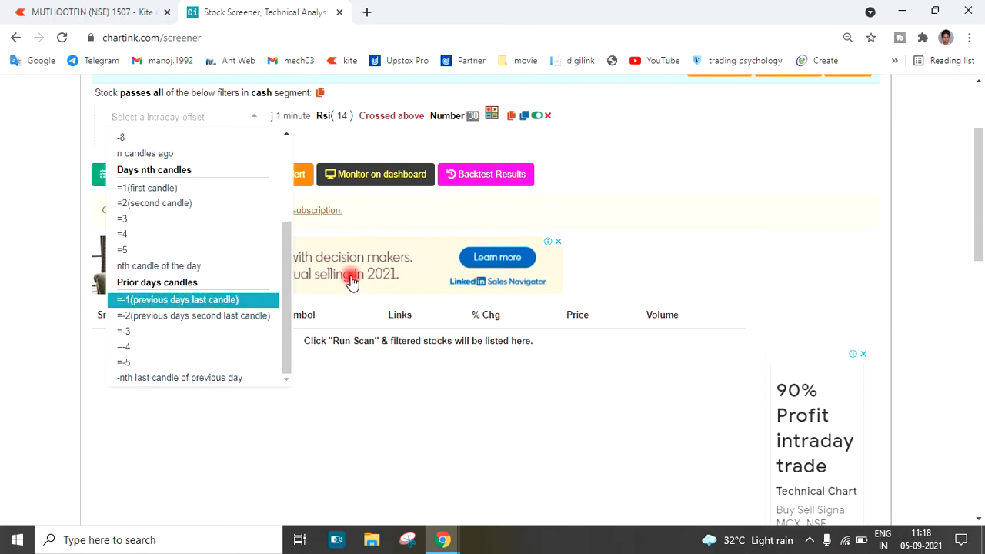
{"action": "scroll", "coordinate": [269, 259], "scroll_direction": "up", "scroll_amount": 2}
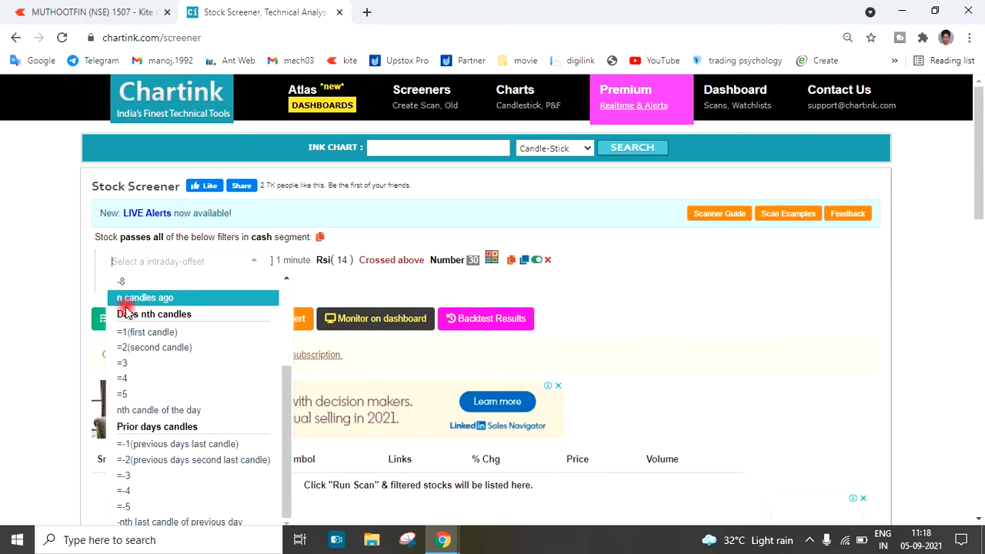
{"action": "left_click", "coordinate": [91, 296]}
Set the Rsi filter's offset back to Latest under the daily candles
{"action": "left_click", "coordinate": [137, 264]}
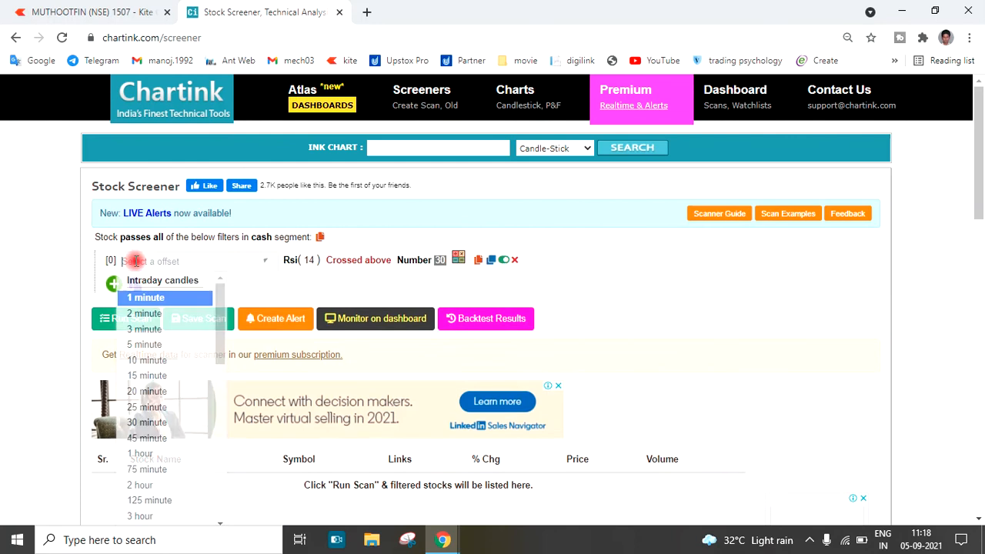
{"action": "scroll", "coordinate": [157, 326], "scroll_direction": "down", "scroll_amount": 2}
{"action": "scroll", "coordinate": [158, 326], "scroll_direction": "down", "scroll_amount": 2}
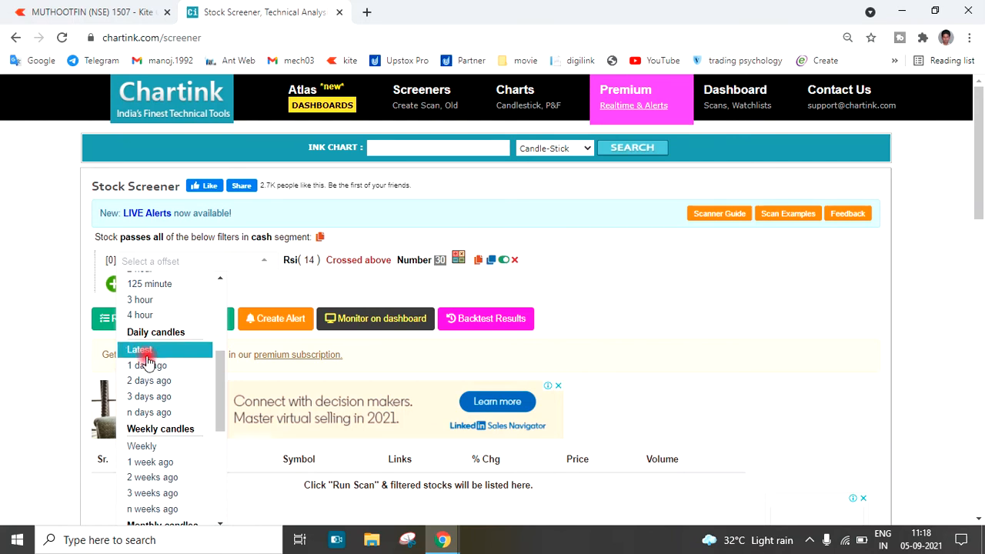
{"action": "left_click", "coordinate": [145, 349]}
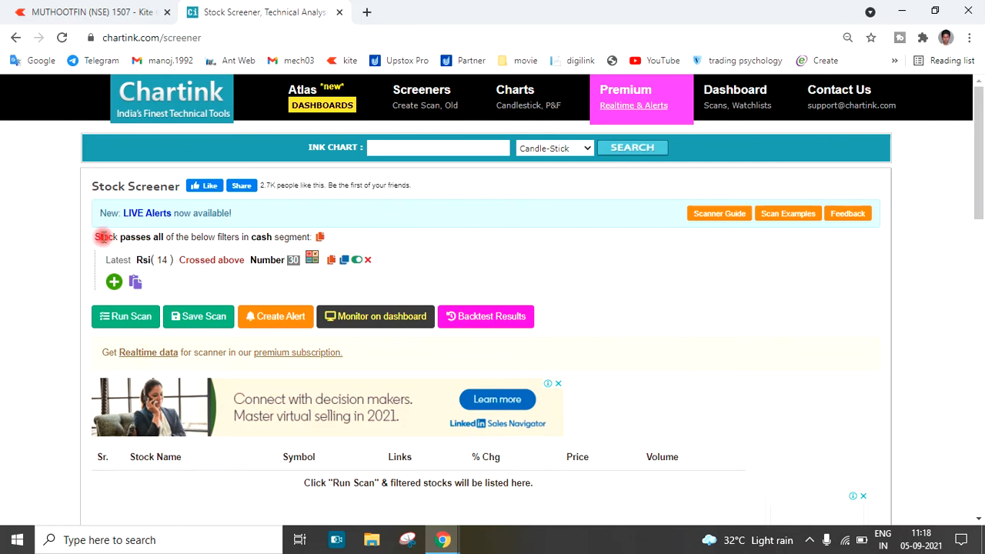
{"action": "left_click_drag", "start_coordinate": [93, 236], "coordinate": [329, 244]}
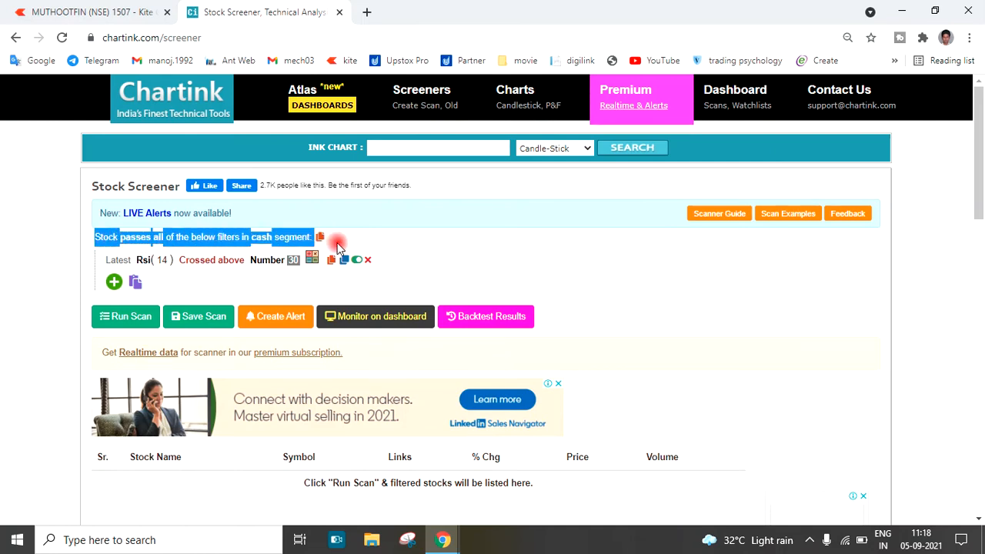
{"action": "left_click", "coordinate": [76, 246]}
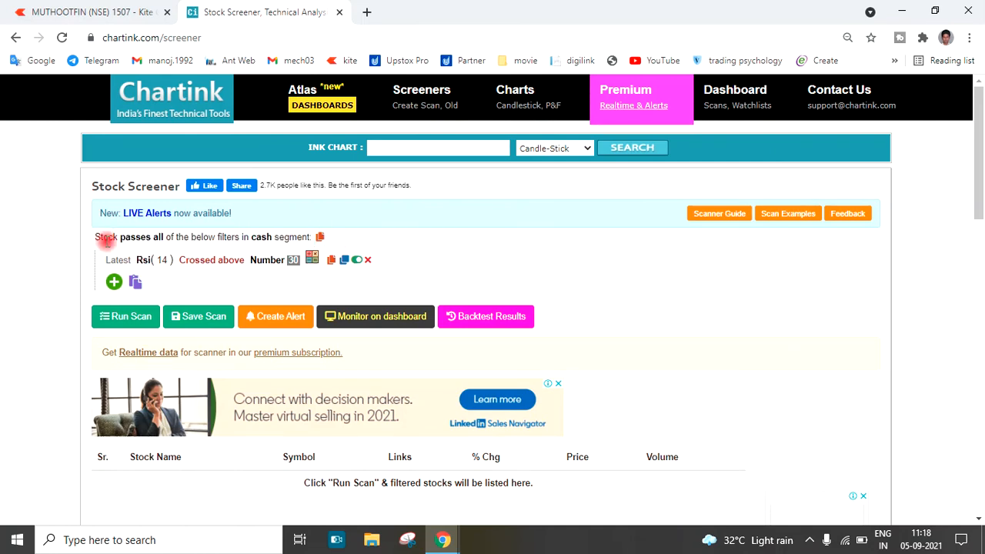
Look through the scan's passes/fails options and the available stock segments, keeping the passes combination and choosing the cash segment
{"action": "left_click", "coordinate": [143, 240]}
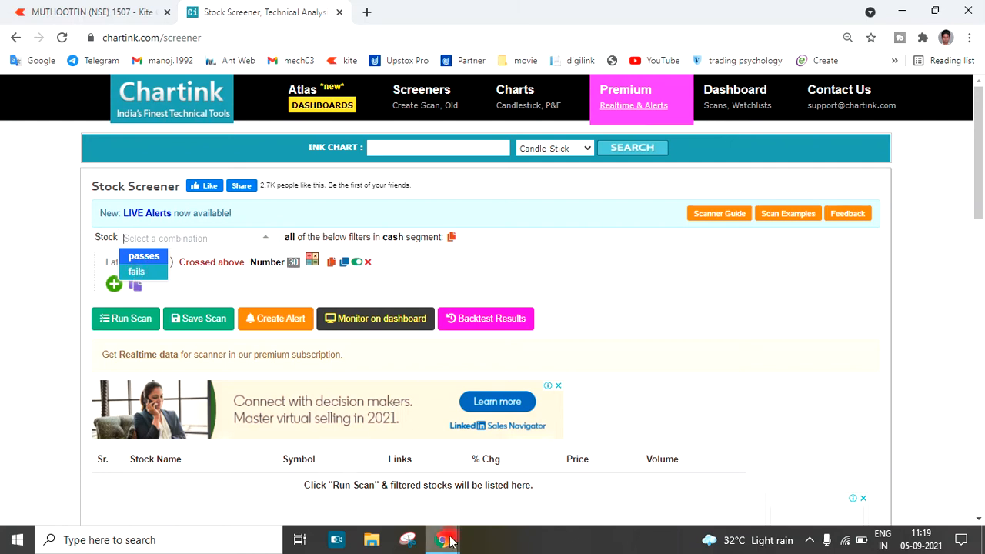
{"action": "left_click", "coordinate": [496, 530]}
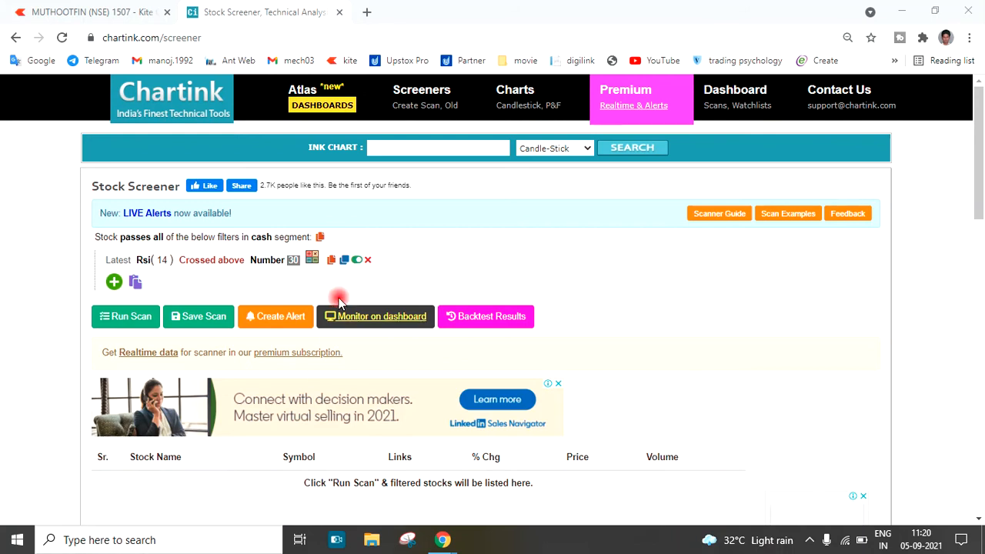
{"action": "left_click", "coordinate": [262, 238]}
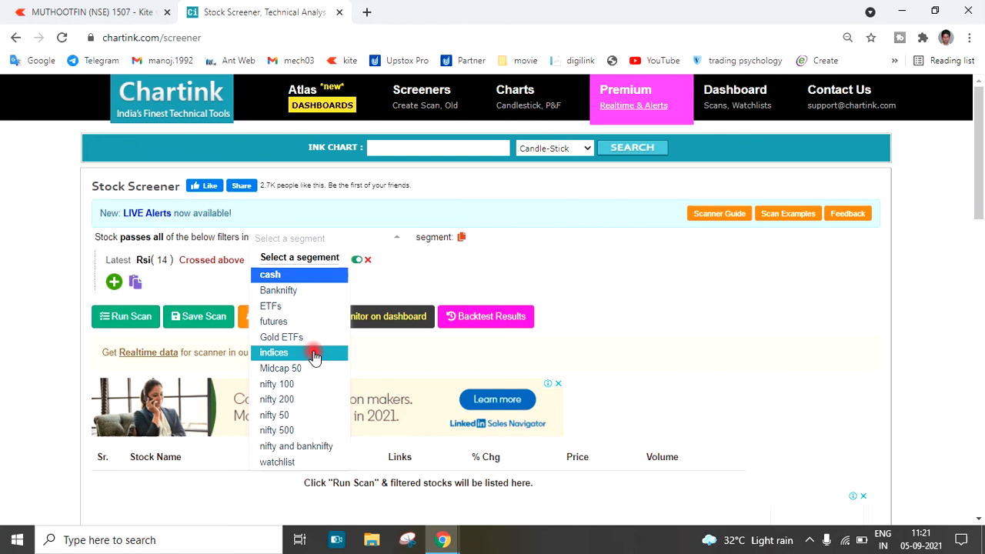
{"action": "scroll", "coordinate": [314, 356], "scroll_direction": "down", "scroll_amount": 1}
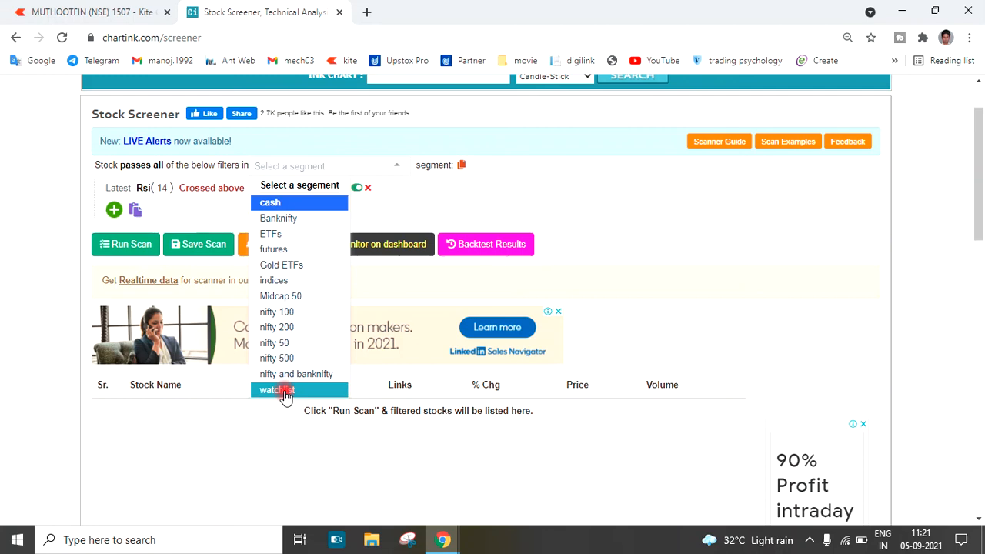
{"action": "left_click", "coordinate": [299, 204]}
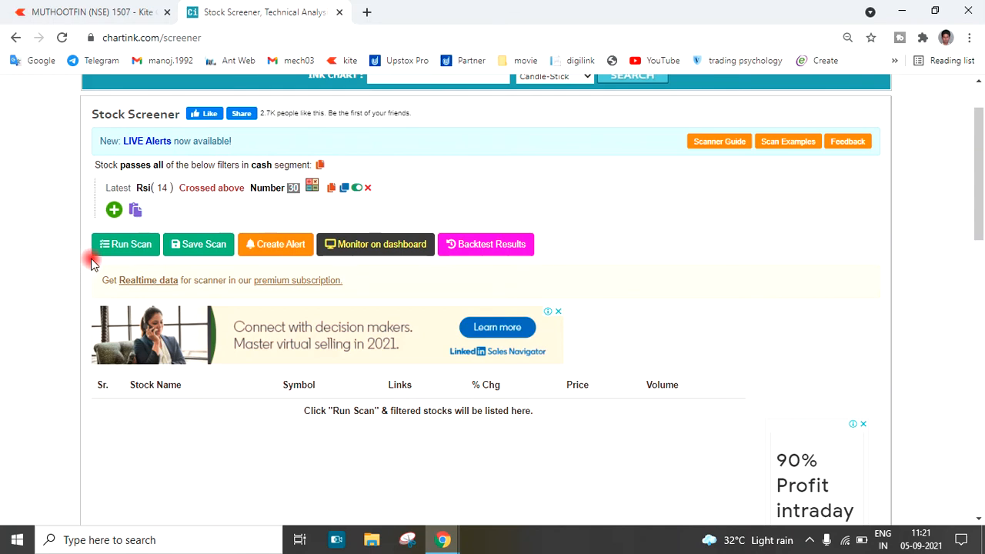
Open the scan's save form and look over its name, description and category fields without submitting it
{"action": "left_click", "coordinate": [198, 254]}
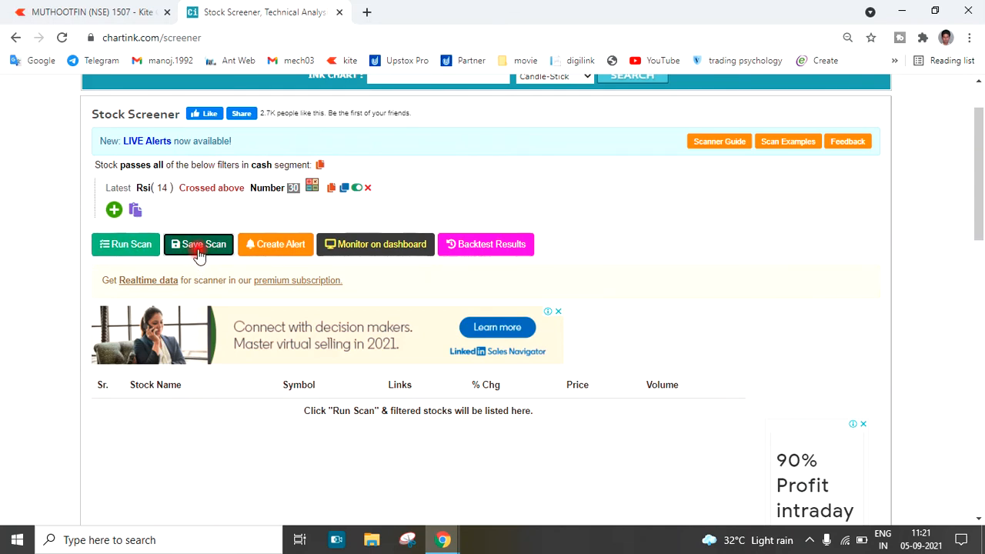
{"action": "scroll", "coordinate": [298, 257], "scroll_direction": "up", "scroll_amount": 2}
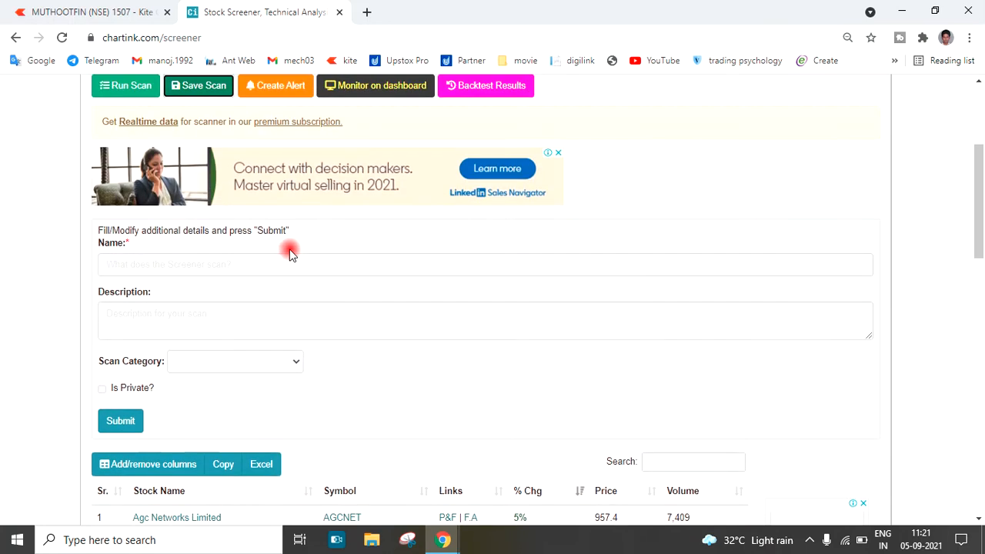
{"action": "left_click", "coordinate": [213, 262]}
{"action": "scroll", "coordinate": [213, 269], "scroll_direction": "down", "scroll_amount": 2}
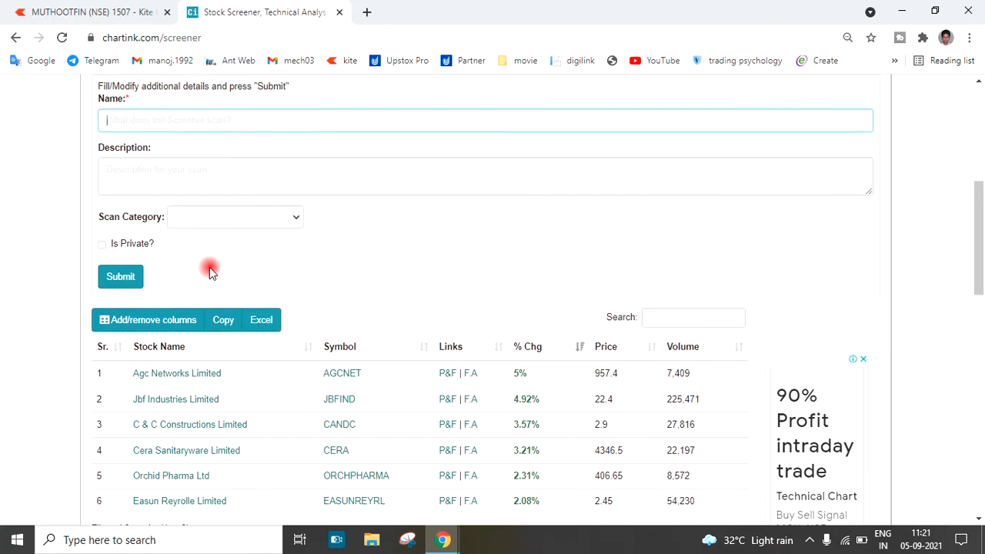
{"action": "scroll", "coordinate": [123, 292], "scroll_direction": "up", "scroll_amount": 4}
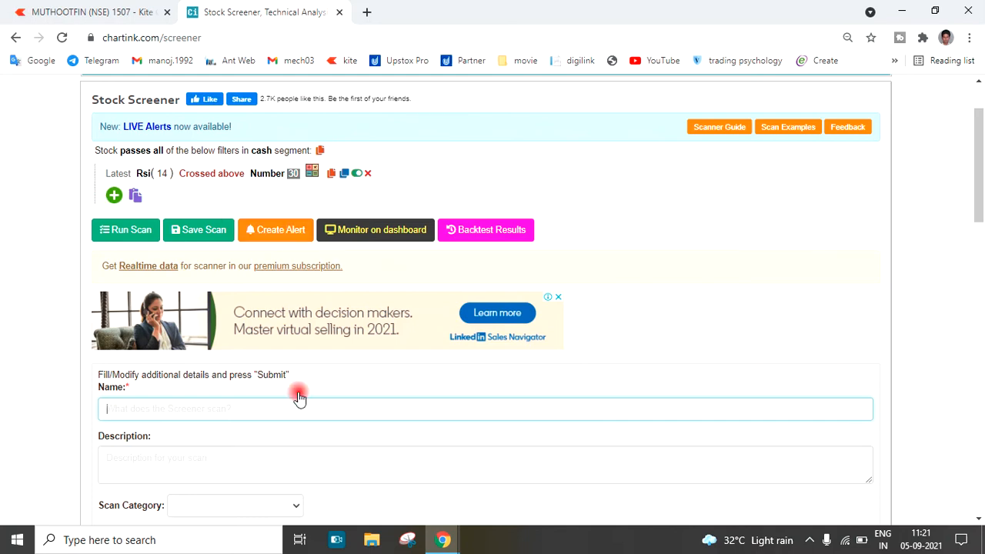
{"action": "left_click", "coordinate": [485, 530]}
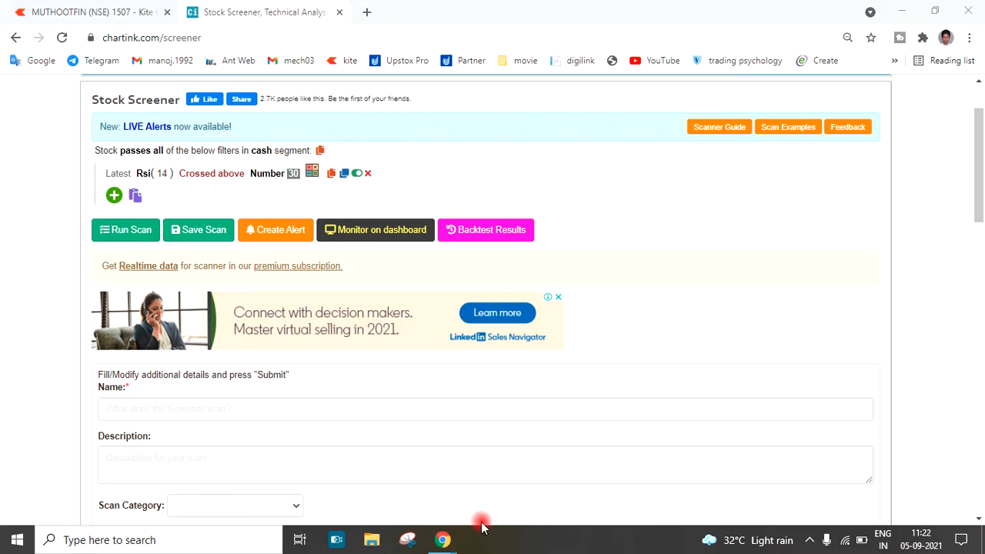
Run the scan on the cash segment and view the filtered stocks table
{"action": "left_click", "coordinate": [122, 232]}
{"action": "scroll", "coordinate": [135, 279], "scroll_direction": "down", "scroll_amount": 3}
{"action": "scroll", "coordinate": [137, 285], "scroll_direction": "down", "scroll_amount": 3}
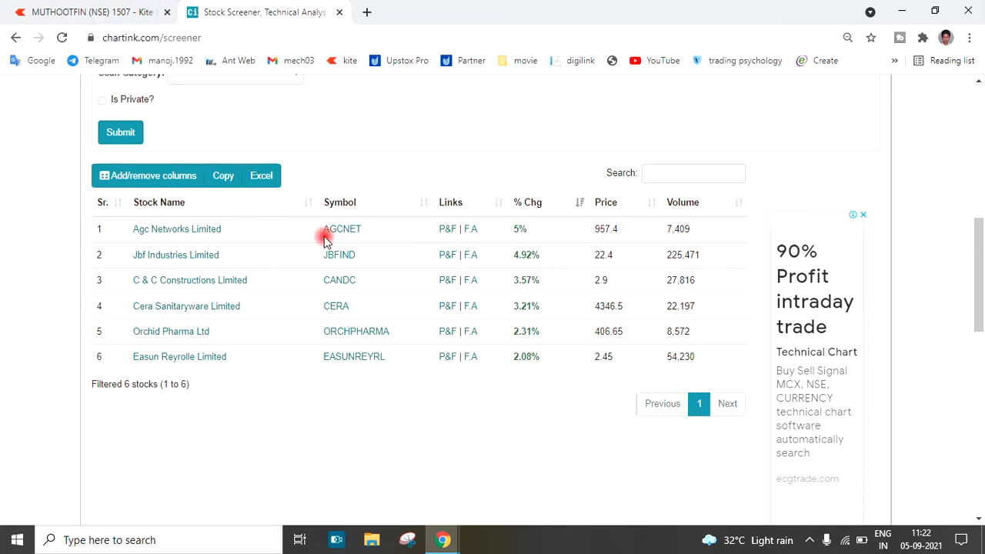
Pick out the AGCNET symbol from the scan results and load the AGCNET-BE NSE chart in Kite
{"action": "left_click_drag", "start_coordinate": [321, 234], "coordinate": [362, 231]}
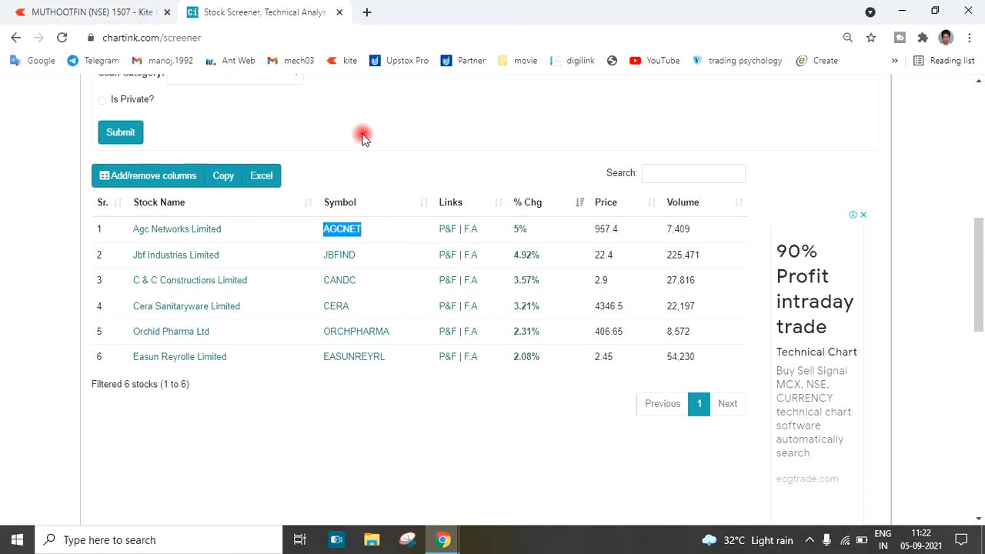
{"action": "left_click", "coordinate": [166, 14]}
{"action": "left_click", "coordinate": [326, 136]}
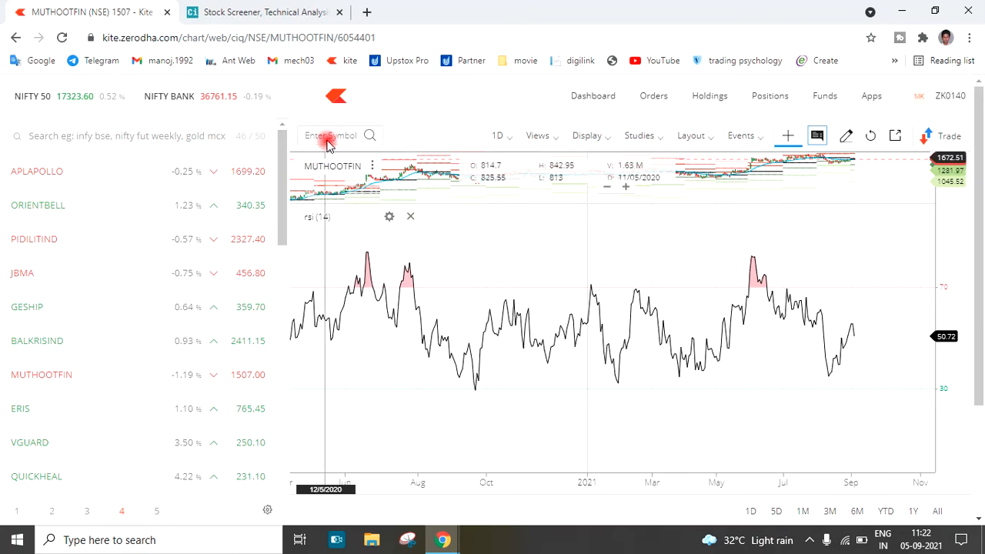
{"action": "type", "text": "agc"}
{"action": "left_click", "coordinate": [354, 202]}
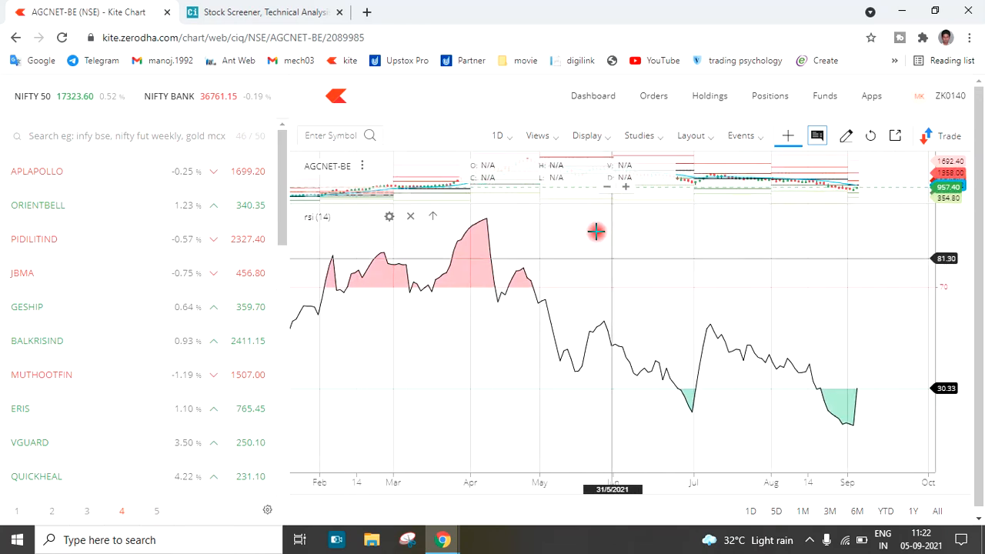
Enlarge the price pane above the RSI study and examine the AGCNET-BE candles against the latest RSI crossing of 30
{"action": "left_click_drag", "start_coordinate": [588, 204], "coordinate": [609, 312]}
{"action": "scroll", "coordinate": [634, 310], "scroll_direction": "down", "scroll_amount": 5}
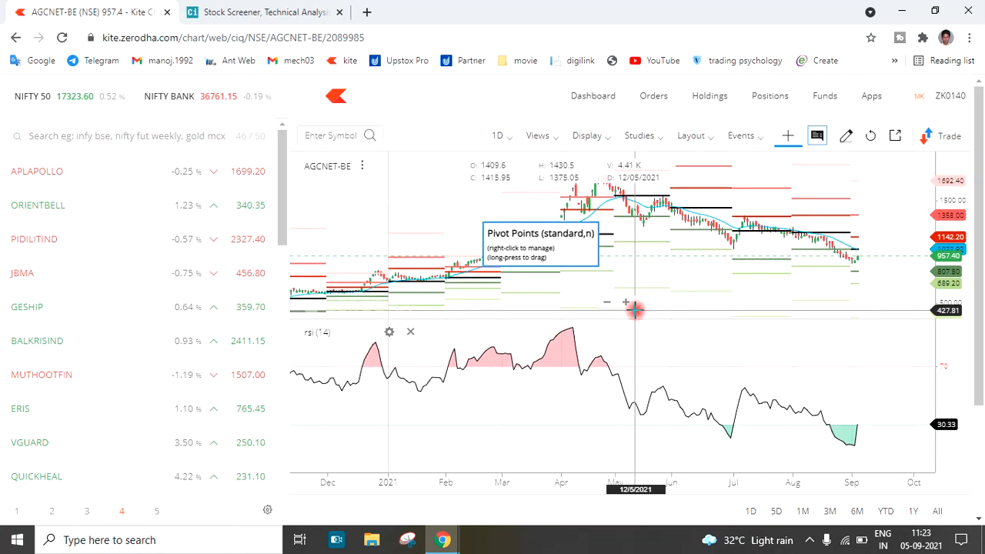
{"action": "scroll", "coordinate": [634, 309], "scroll_direction": "up", "scroll_amount": 5}
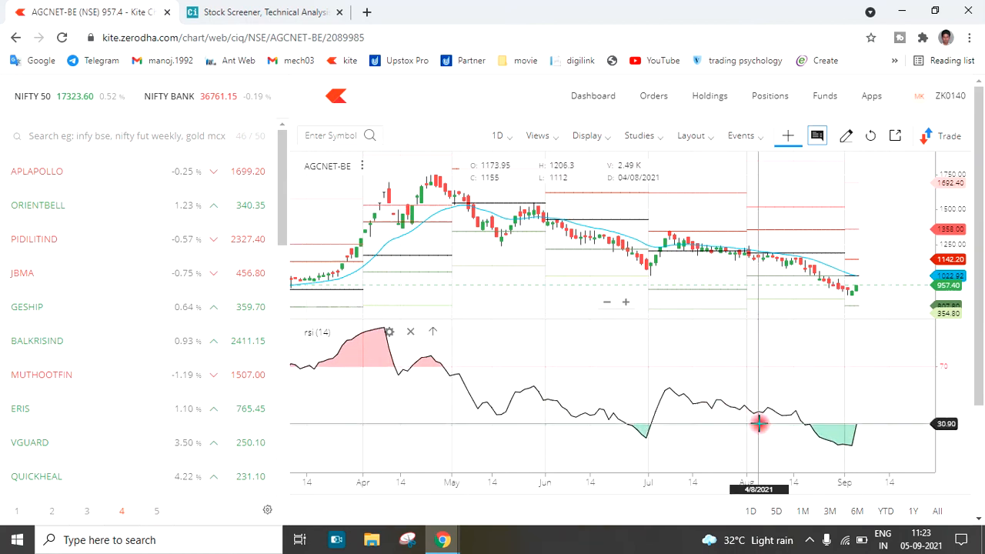
{"action": "scroll", "coordinate": [707, 367], "scroll_direction": "up", "scroll_amount": 1}
{"action": "scroll", "coordinate": [707, 367], "scroll_direction": "up", "scroll_amount": 3}
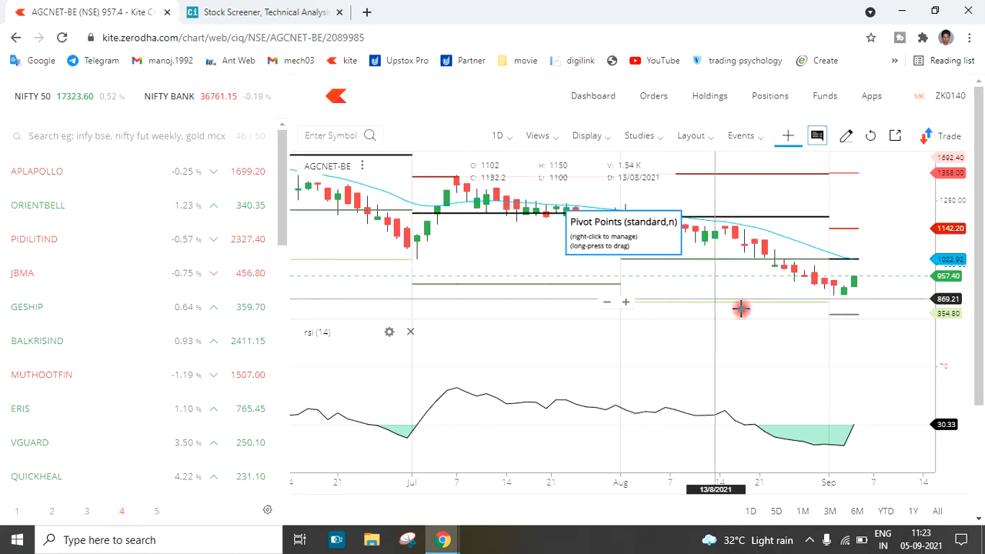
{"action": "scroll", "coordinate": [741, 308], "scroll_direction": "down", "scroll_amount": 5}
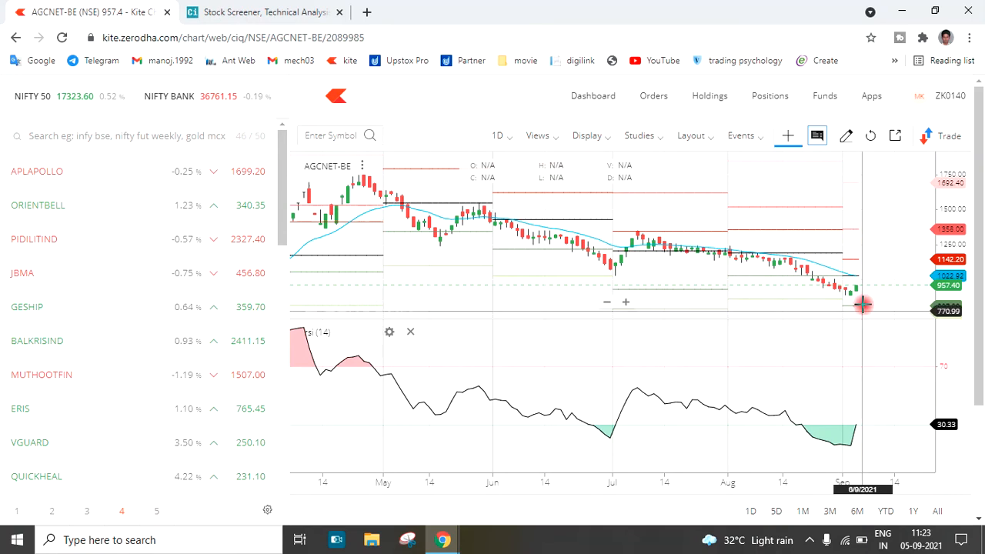
Check the Chartink results for the second stock and load the JBFIND-BE NSE chart in Kite
{"action": "left_click", "coordinate": [261, 12]}
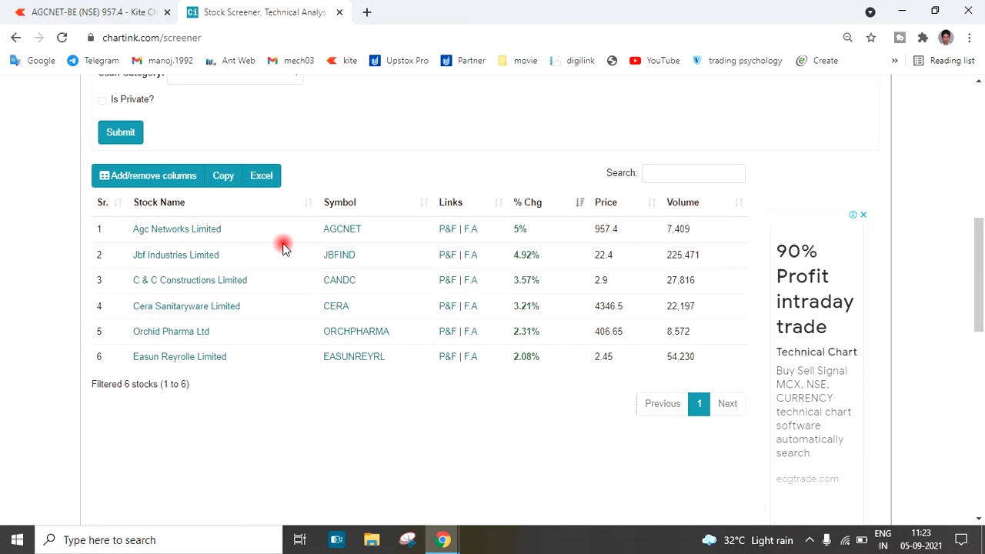
{"action": "left_click", "coordinate": [492, 525]}
{"action": "left_click", "coordinate": [131, 11]}
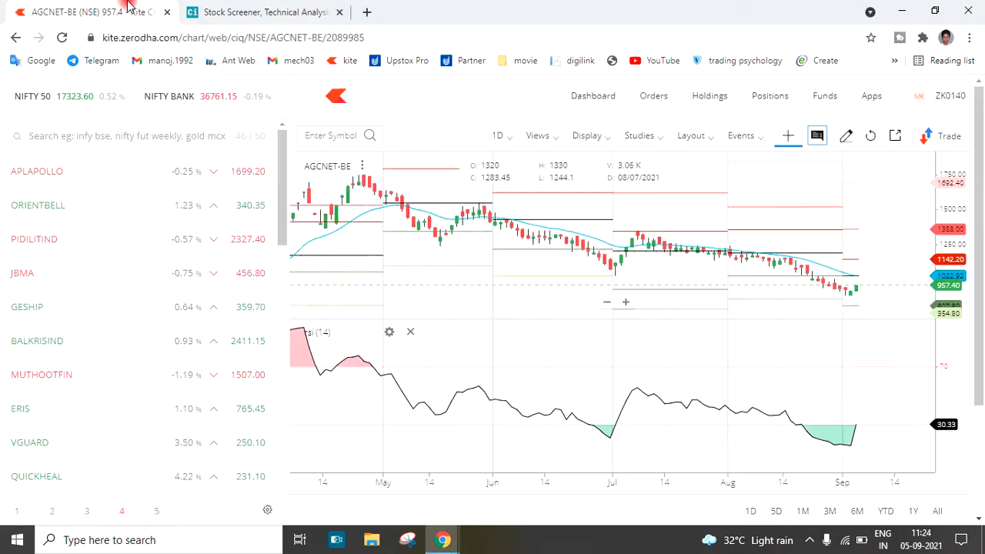
{"action": "left_click", "coordinate": [338, 136]}
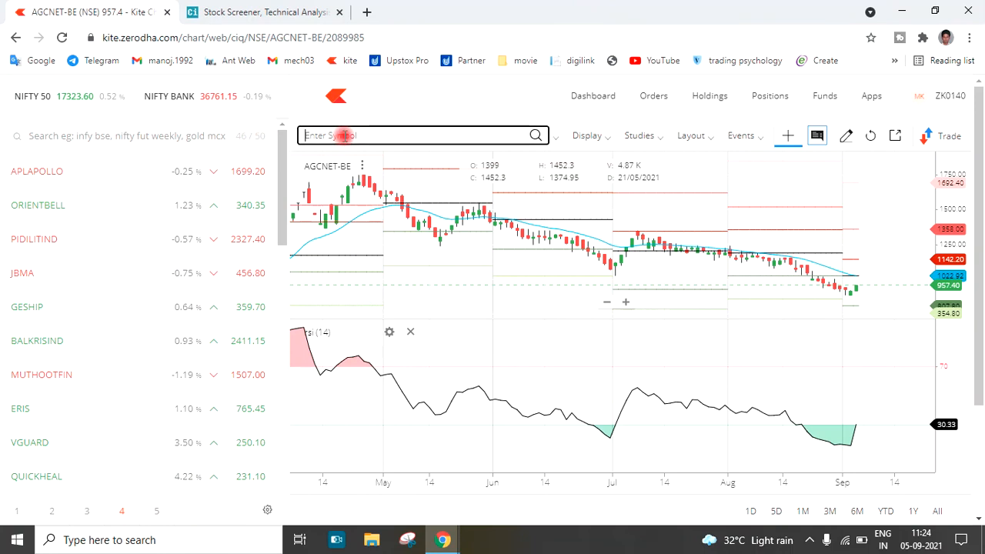
{"action": "type", "text": "jbf"}
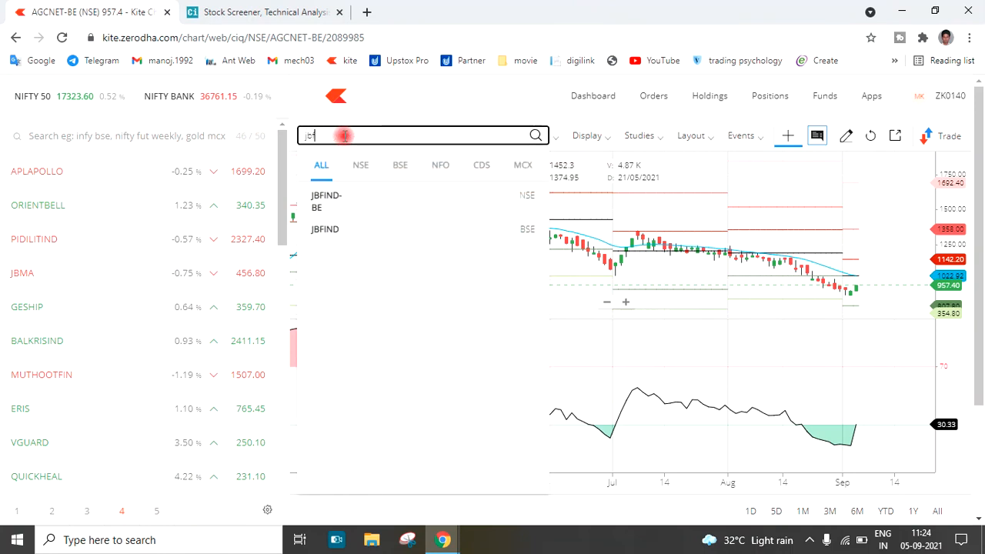
{"action": "left_click", "coordinate": [345, 197]}
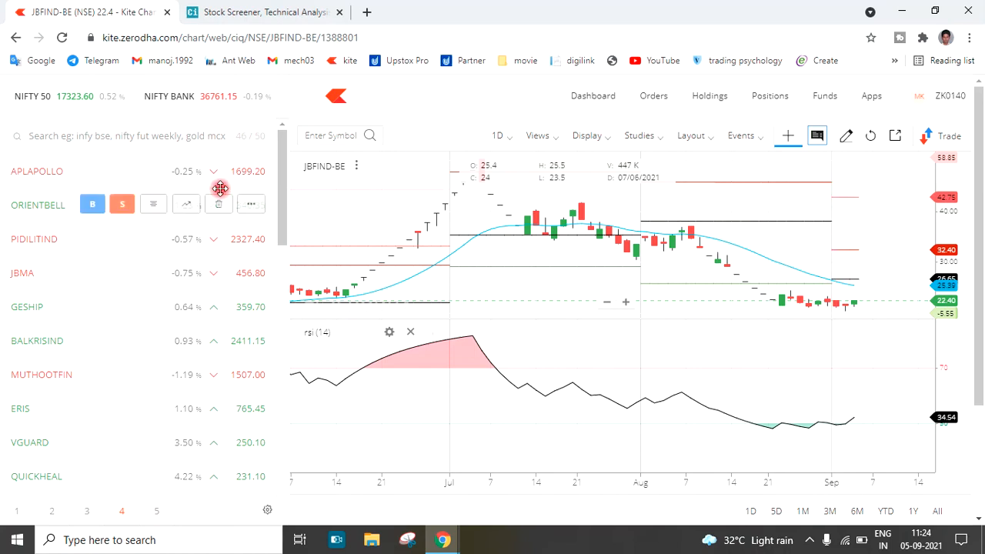
Compare the RSI on the JBFIND-BE Kite chart with the Rsi filter set up in the Chartink scan
{"action": "left_click", "coordinate": [246, 11]}
{"action": "scroll", "coordinate": [247, 157], "scroll_direction": "up", "scroll_amount": 3}
{"action": "scroll", "coordinate": [245, 157], "scroll_direction": "up", "scroll_amount": 4}
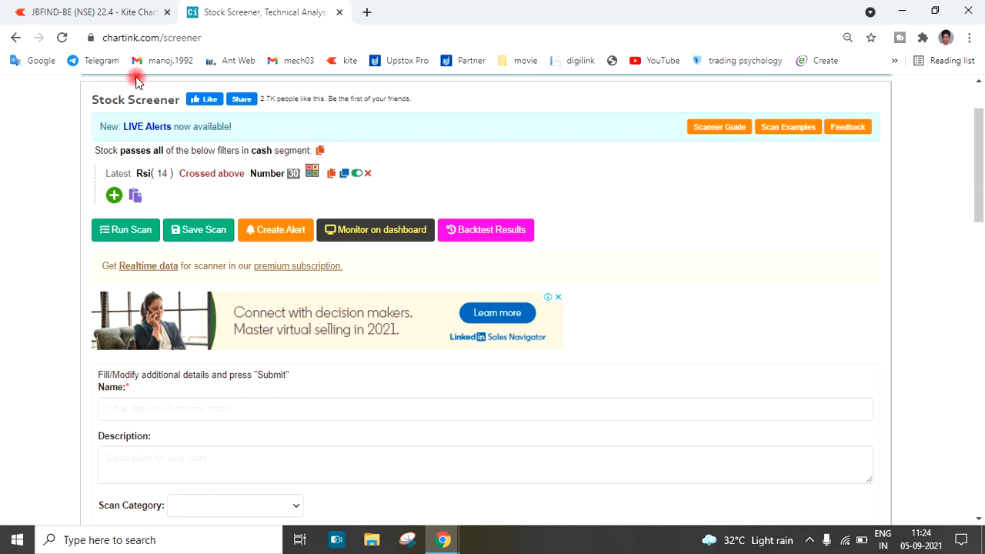
{"action": "left_click", "coordinate": [123, 13]}
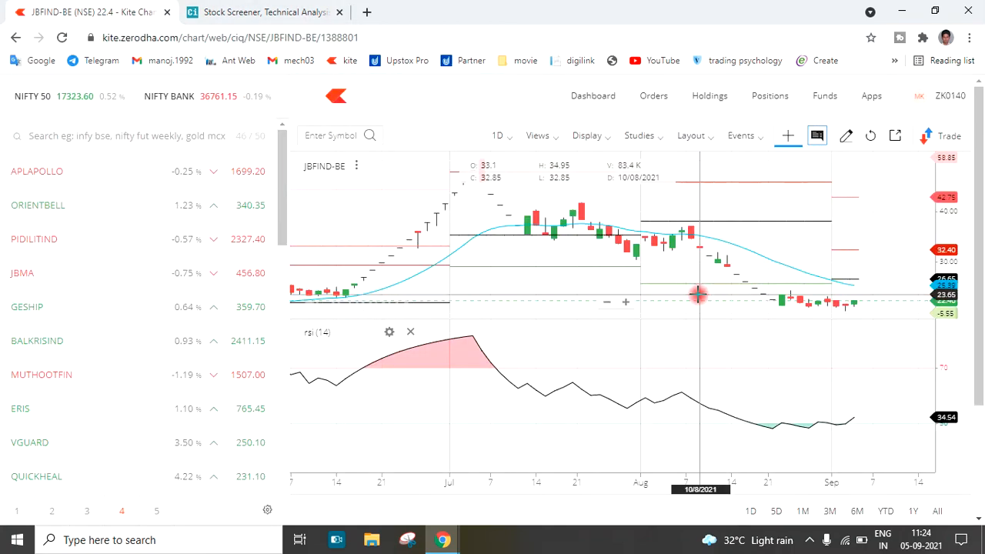
{"action": "left_click", "coordinate": [246, 21]}
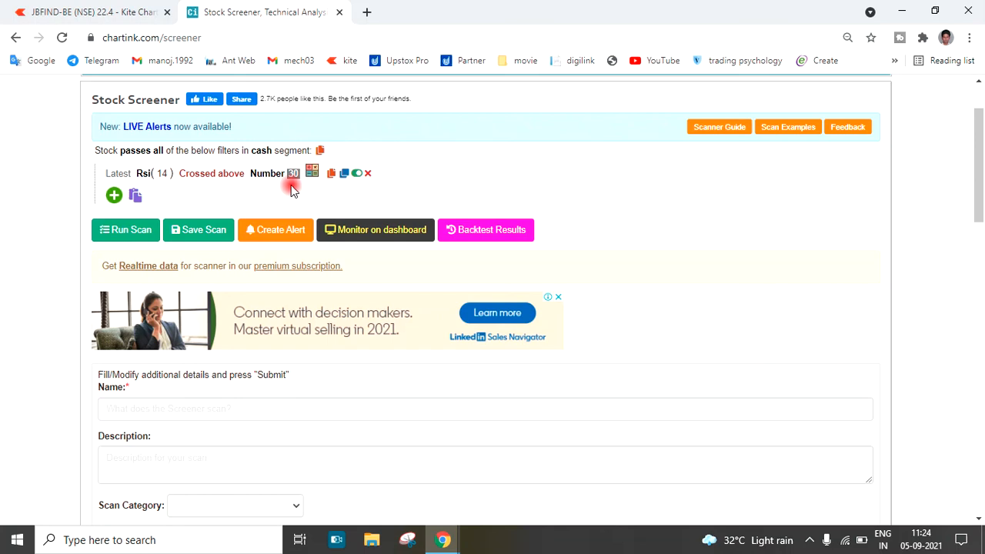
Add a second filter for the latest Rsi(14) using Less than equal to, with Number as the comparison measure
{"action": "left_click", "coordinate": [114, 195]}
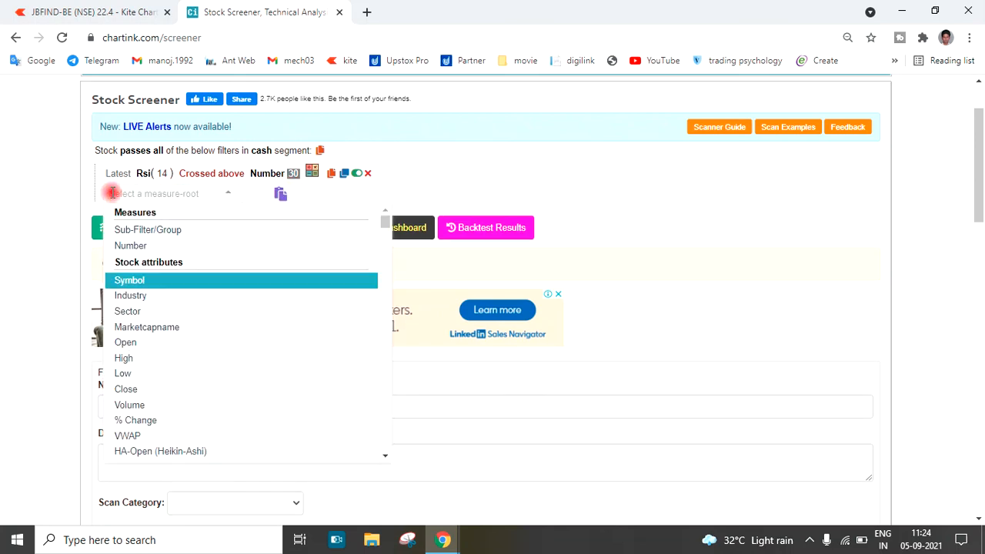
{"action": "type", "text": "rsi"}
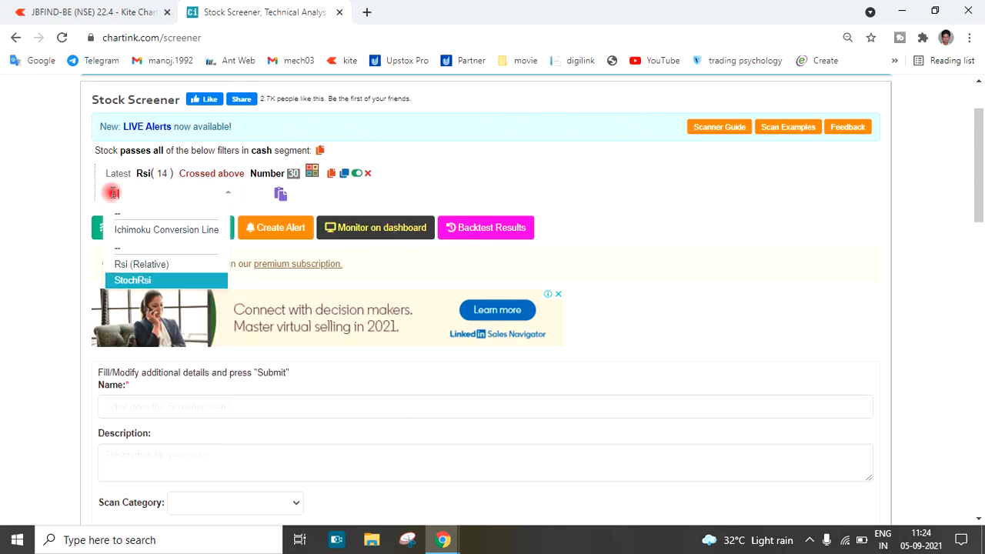
{"action": "left_click", "coordinate": [153, 268]}
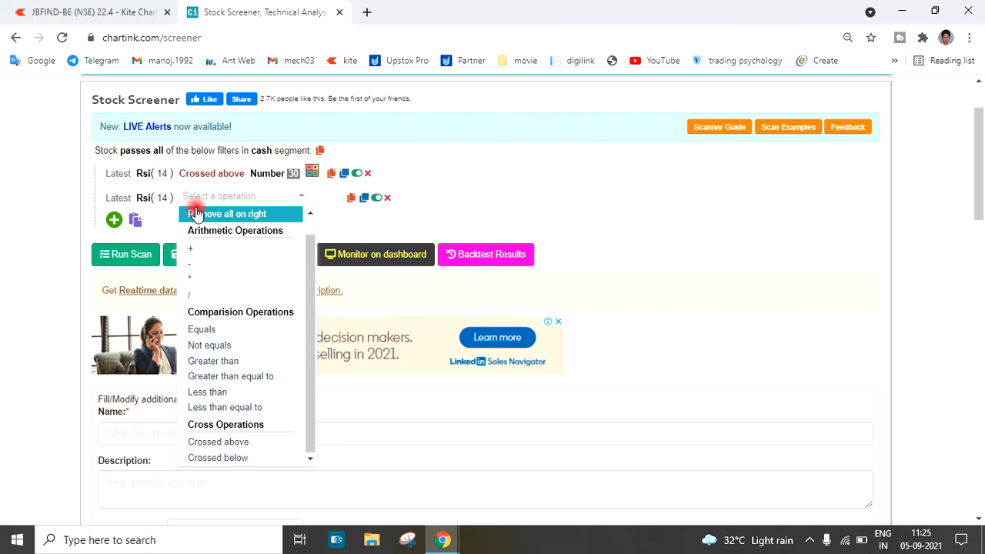
{"action": "left_click", "coordinate": [225, 410]}
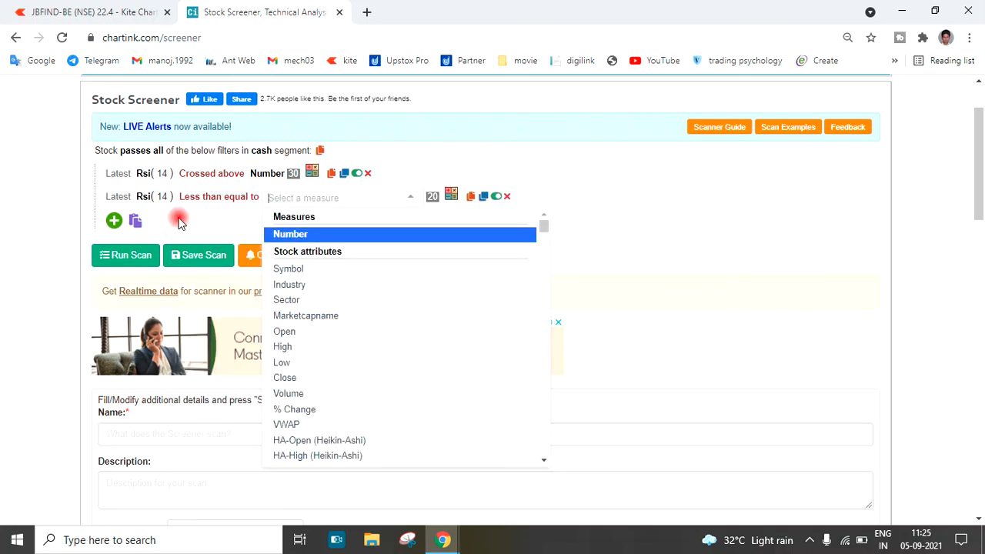
{"action": "left_click", "coordinate": [225, 231]}
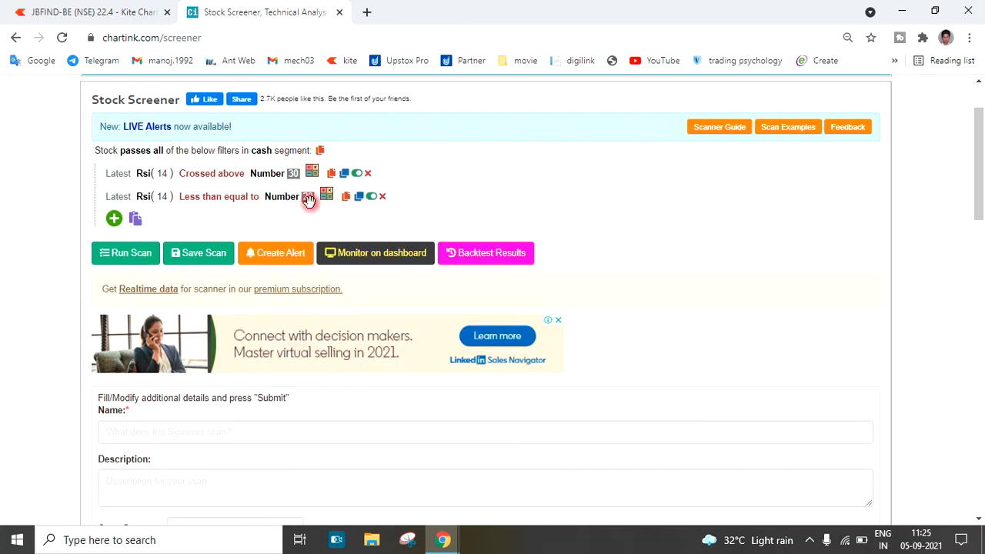
Set the second Rsi filter's value to 35 and rerun the scan to view the filtered stocks
{"action": "left_click", "coordinate": [308, 198]}
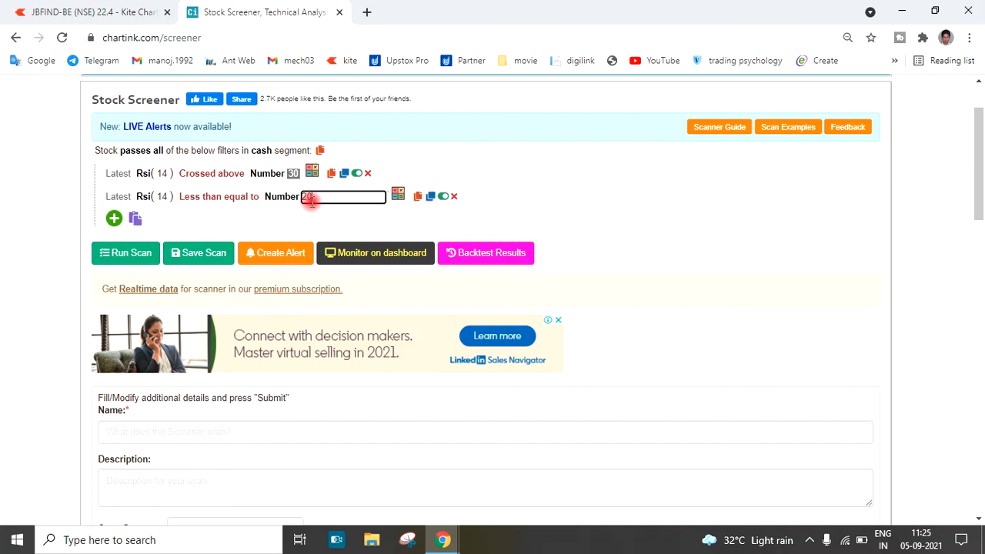
{"action": "type", "text": "35"}
{"action": "left_click", "coordinate": [322, 222]}
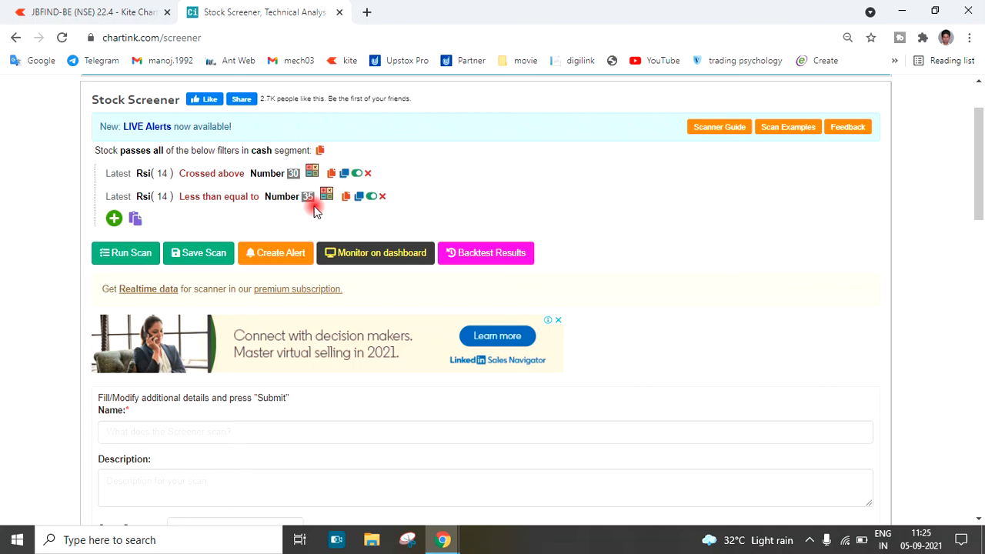
{"action": "left_click", "coordinate": [123, 259]}
{"action": "scroll", "coordinate": [75, 340], "scroll_direction": "down", "scroll_amount": 6}
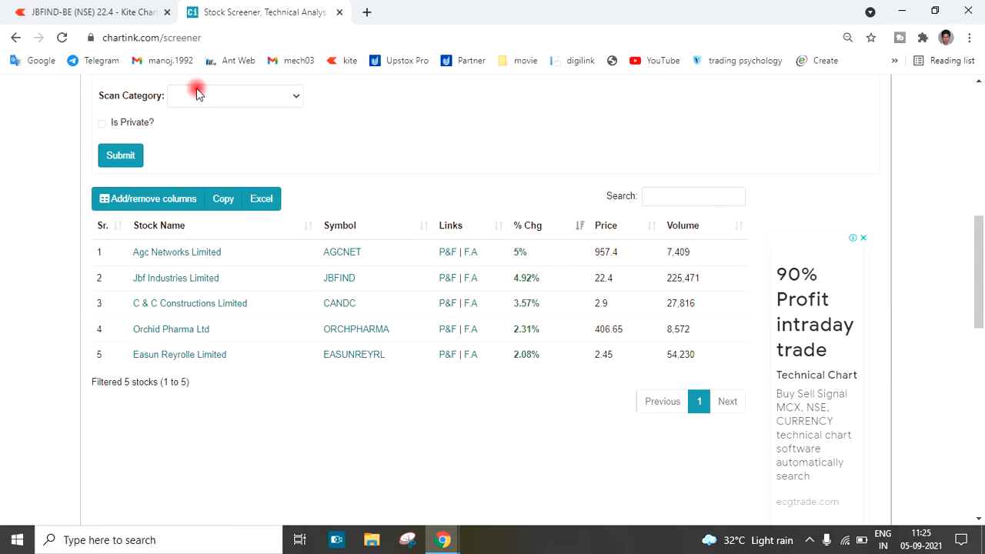
Switch to Kite, load the CANDC BSE chart, and examine its latest candles and RSI(14) around the 30 level
{"action": "left_click", "coordinate": [84, 9]}
{"action": "left_click", "coordinate": [327, 136]}
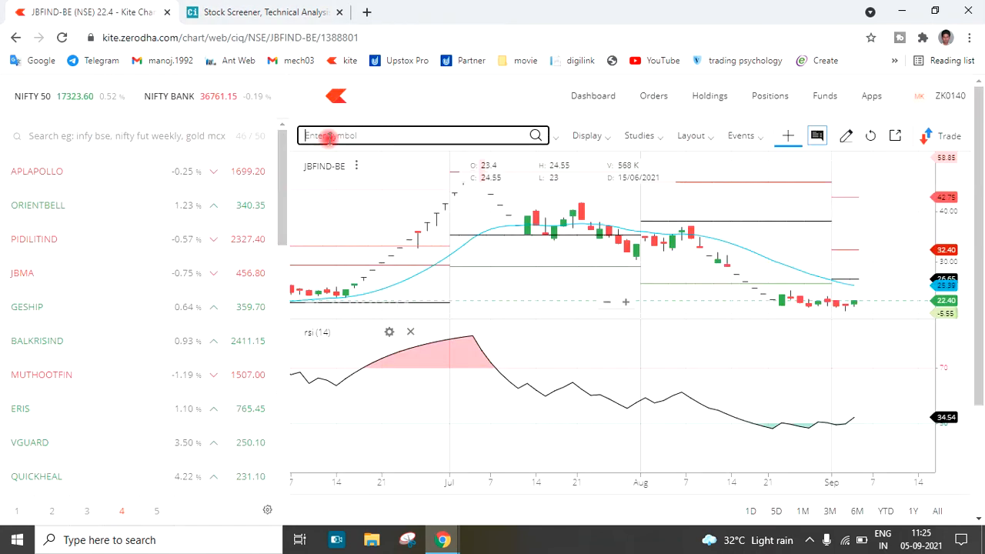
{"action": "type", "text": "candc"}
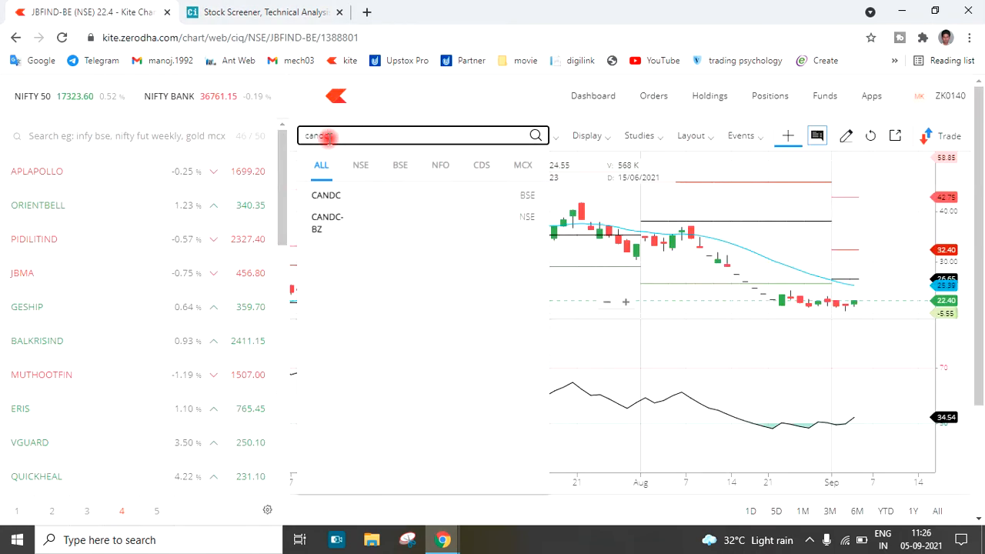
{"action": "left_click", "coordinate": [350, 195]}
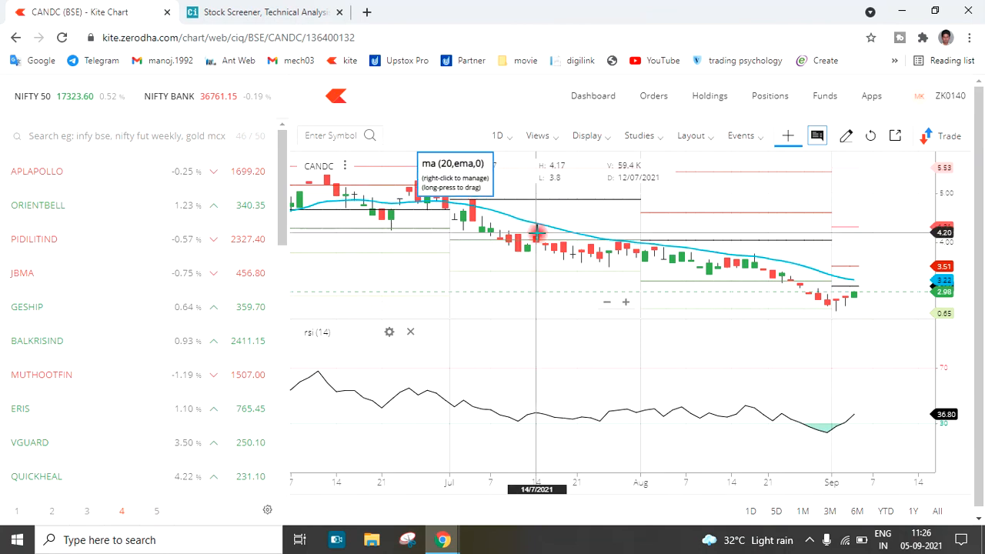
{"action": "scroll", "coordinate": [537, 233], "scroll_direction": "up", "scroll_amount": 1}
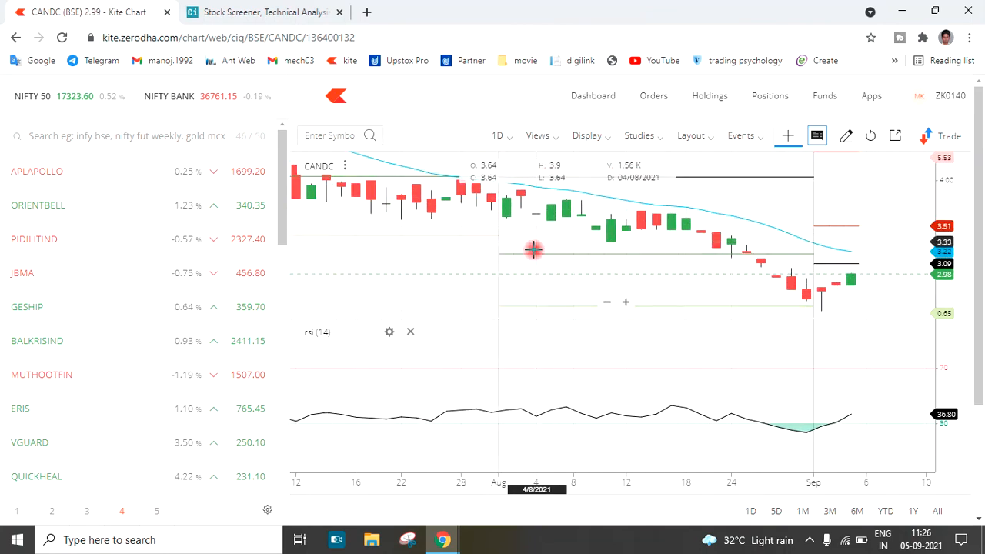
{"action": "scroll", "coordinate": [520, 231], "scroll_direction": "down", "scroll_amount": 3}
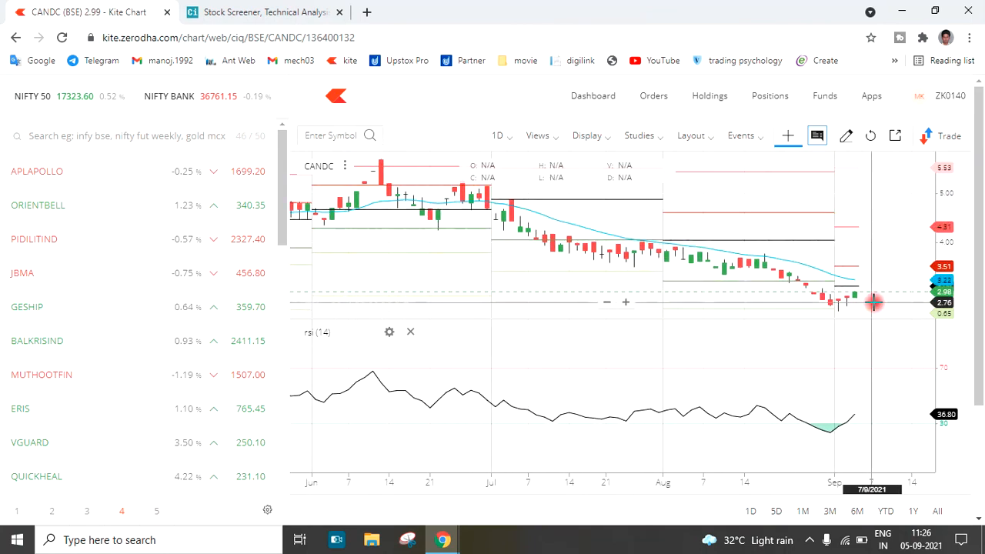
{"action": "scroll", "coordinate": [857, 294], "scroll_direction": "up", "scroll_amount": 3}
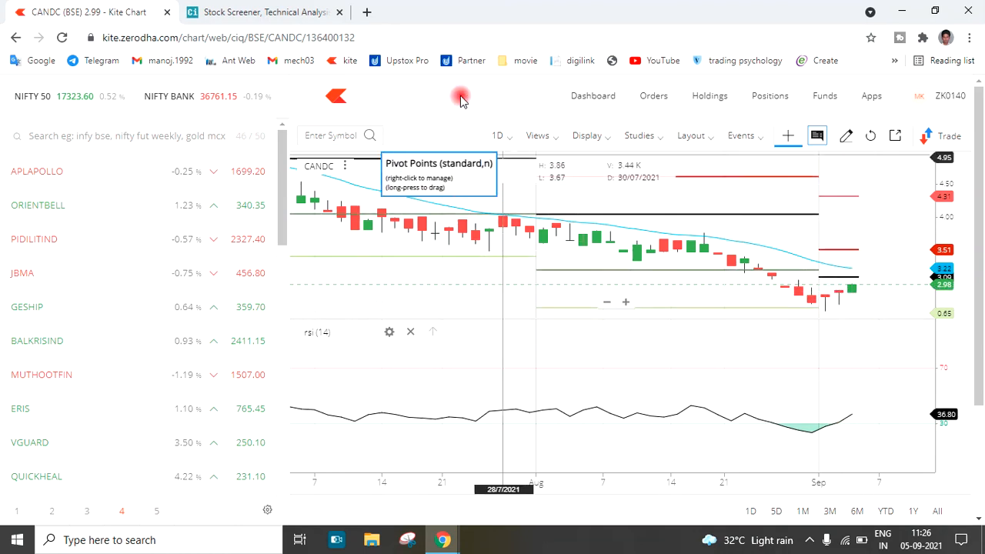
Check the Chartink results for the fourth stock, load the ORCHPHARMA-BE NSE chart in Kite, and examine its recent RSI(14)
{"action": "left_click", "coordinate": [326, 8]}
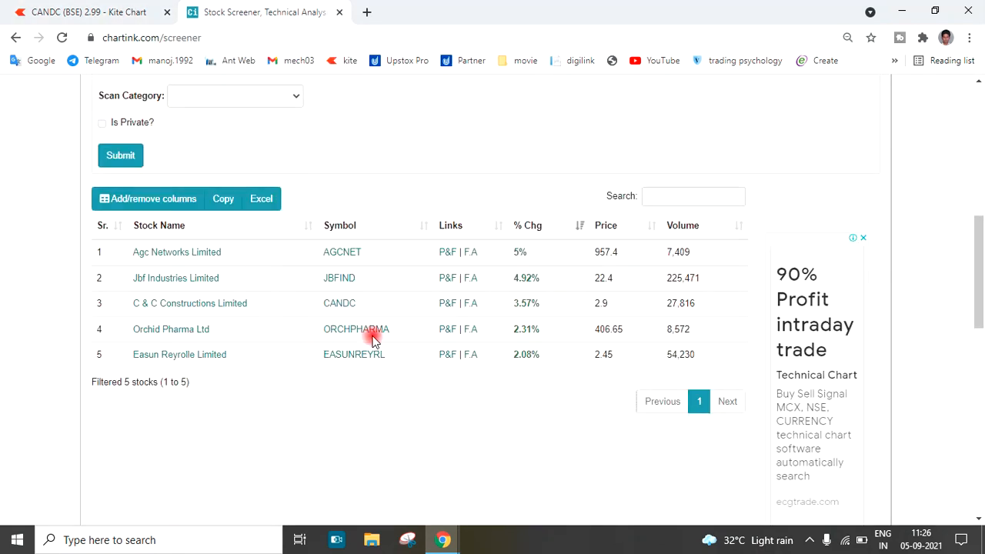
{"action": "left_click", "coordinate": [146, 11]}
{"action": "left_click", "coordinate": [324, 139]}
{"action": "type", "text": "c"}
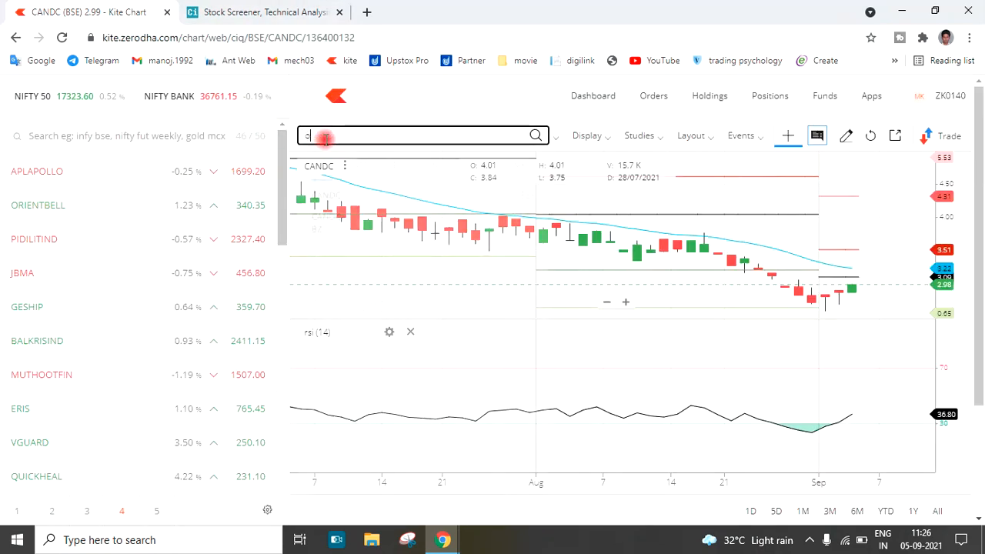
{"action": "type", "text": "rch"}
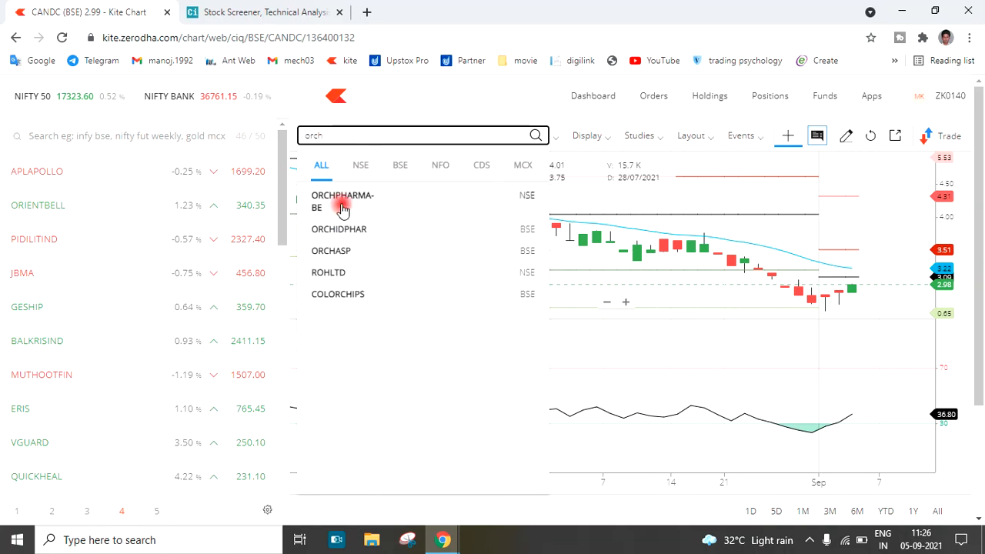
{"action": "left_click", "coordinate": [341, 199]}
{"action": "scroll", "coordinate": [597, 270], "scroll_direction": "up", "scroll_amount": 5}
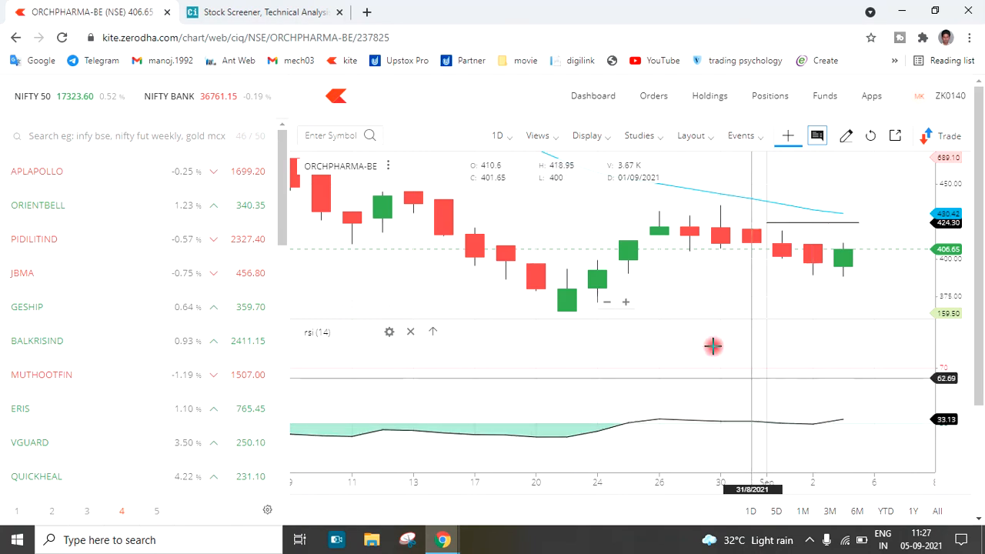
{"action": "scroll", "coordinate": [688, 303], "scroll_direction": "down", "scroll_amount": 5}
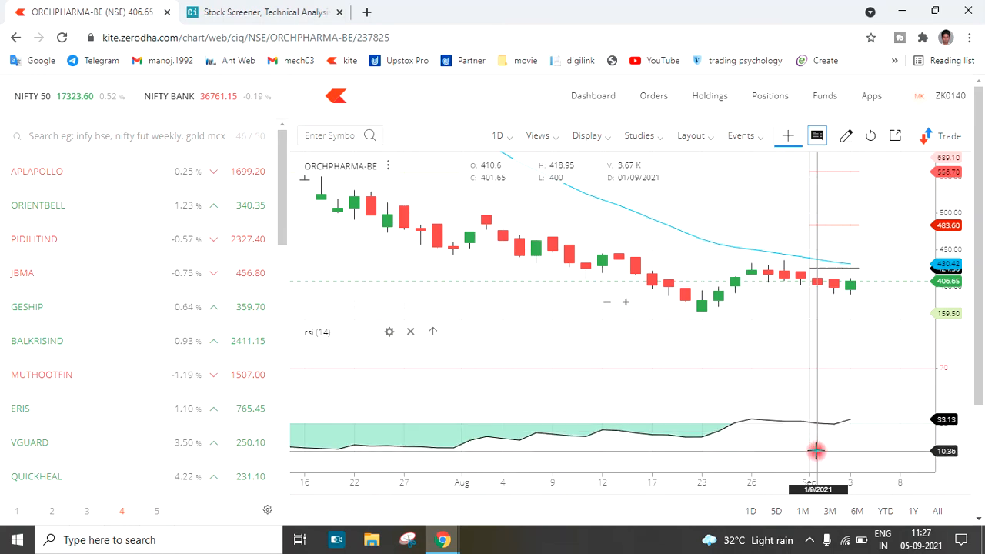
Return to Chartink, review the results and the two Rsi filters of the scan, and highlight the site's support e-mail
{"action": "left_click", "coordinate": [317, 11]}
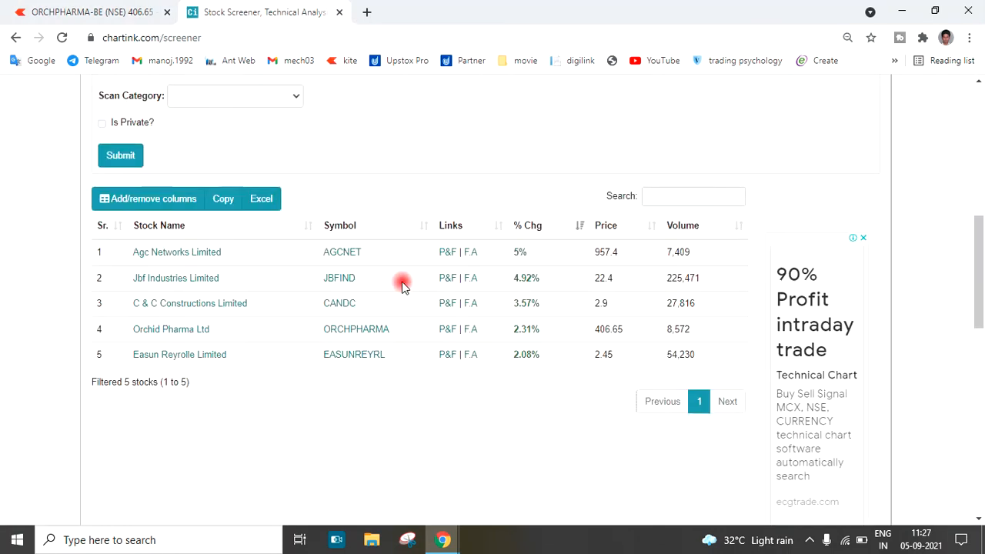
{"action": "scroll", "coordinate": [431, 330], "scroll_direction": "up", "scroll_amount": 7}
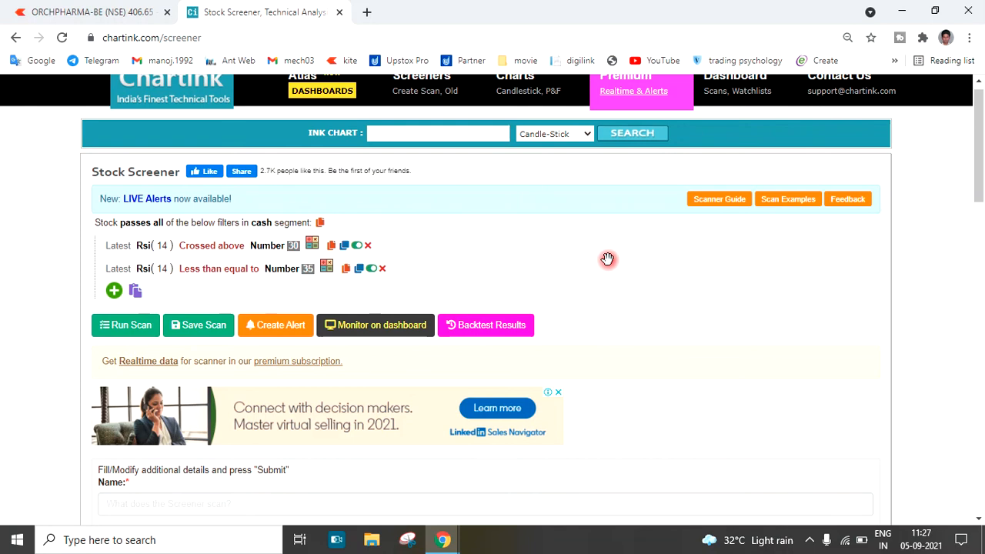
{"action": "scroll", "coordinate": [608, 260], "scroll_direction": "up", "scroll_amount": 1}
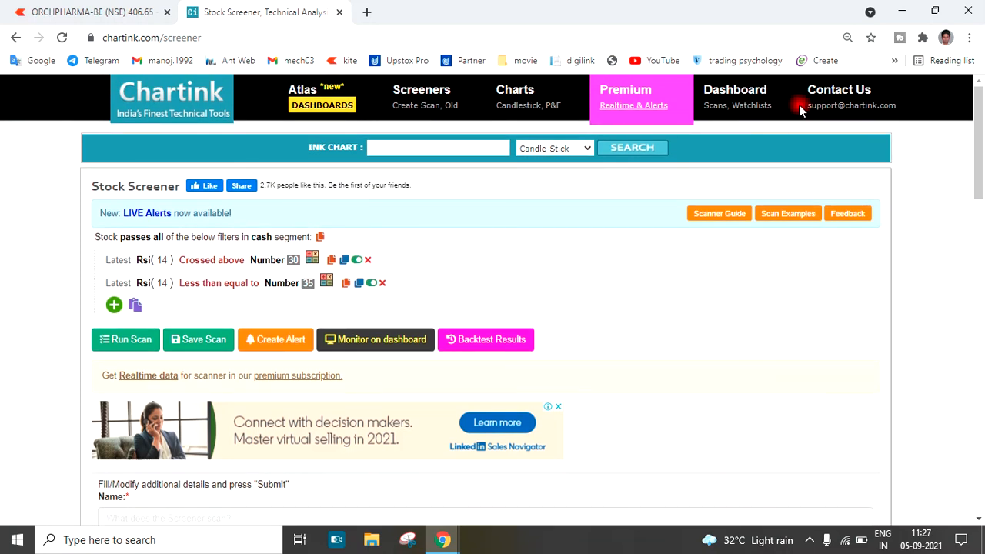
{"action": "left_click_drag", "start_coordinate": [799, 104], "coordinate": [902, 113]}
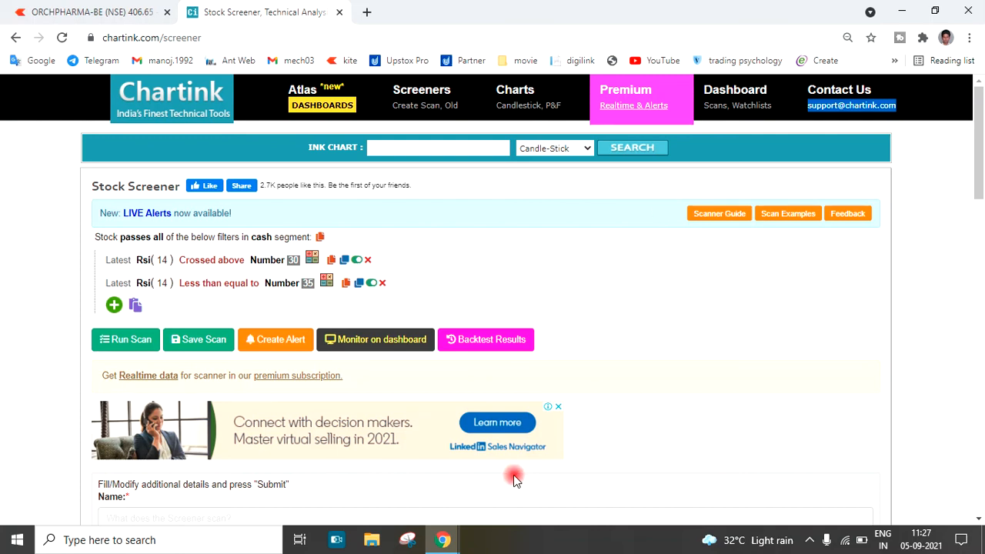
{"action": "left_click", "coordinate": [490, 531]}
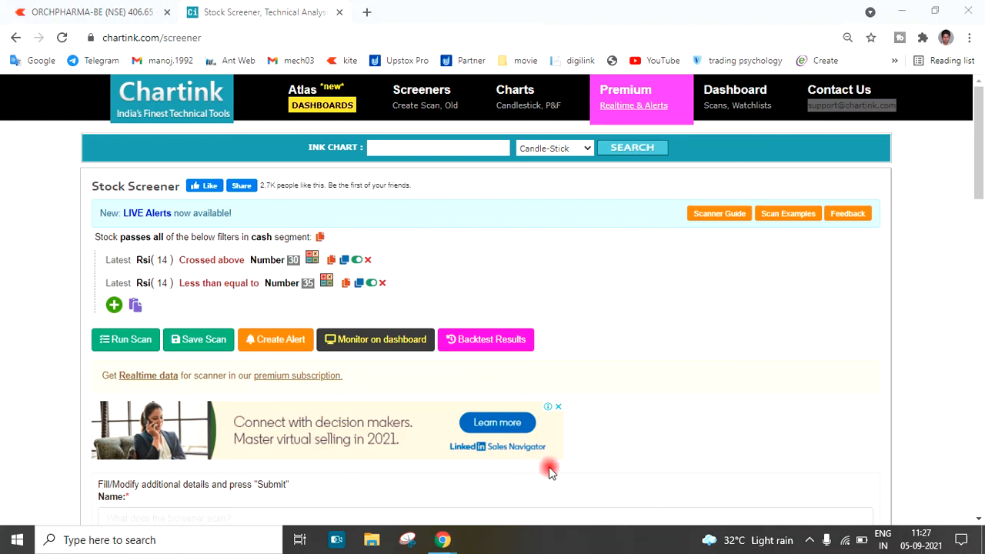